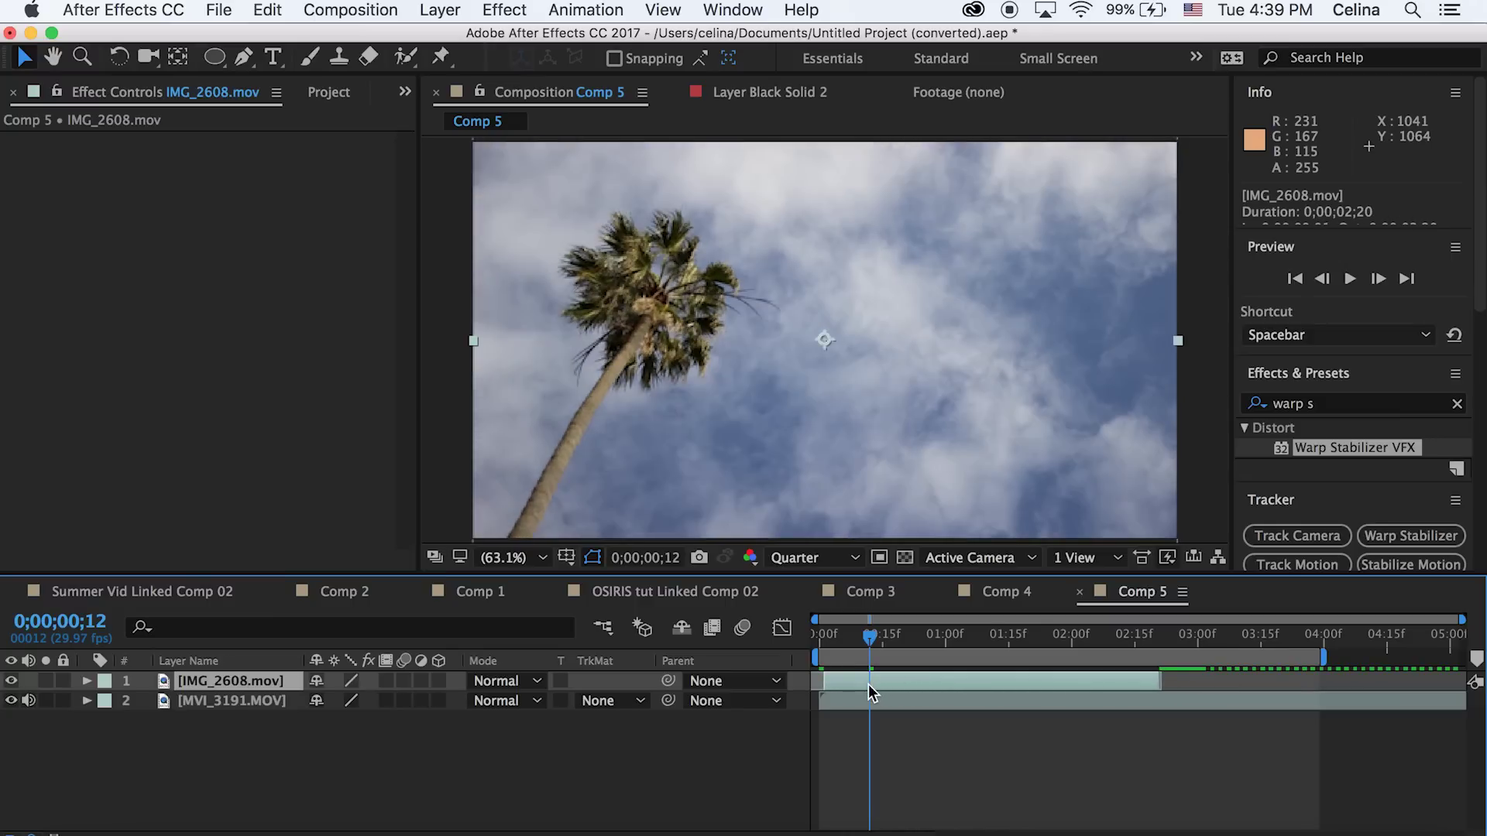
# Return to the start of Comp 5, preview it briefly, and check the footage beneath the palm-tree clip by toggling its visibility
pyautogui.moveTo(874, 631); pyautogui.dragTo(701, 639)
pyautogui.click(889, 737)
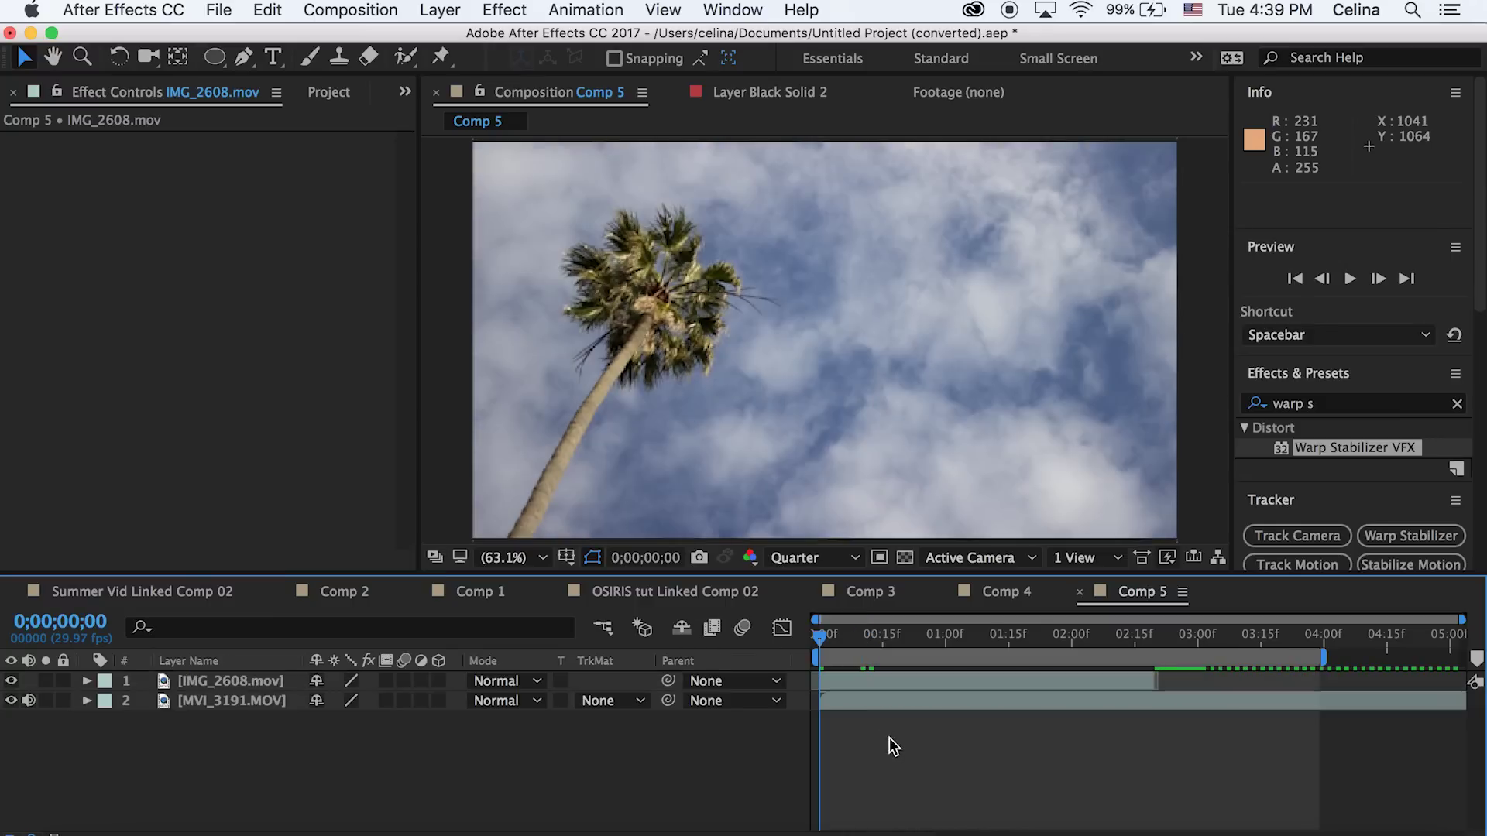
pyautogui.press('space')
pyautogui.press('space')
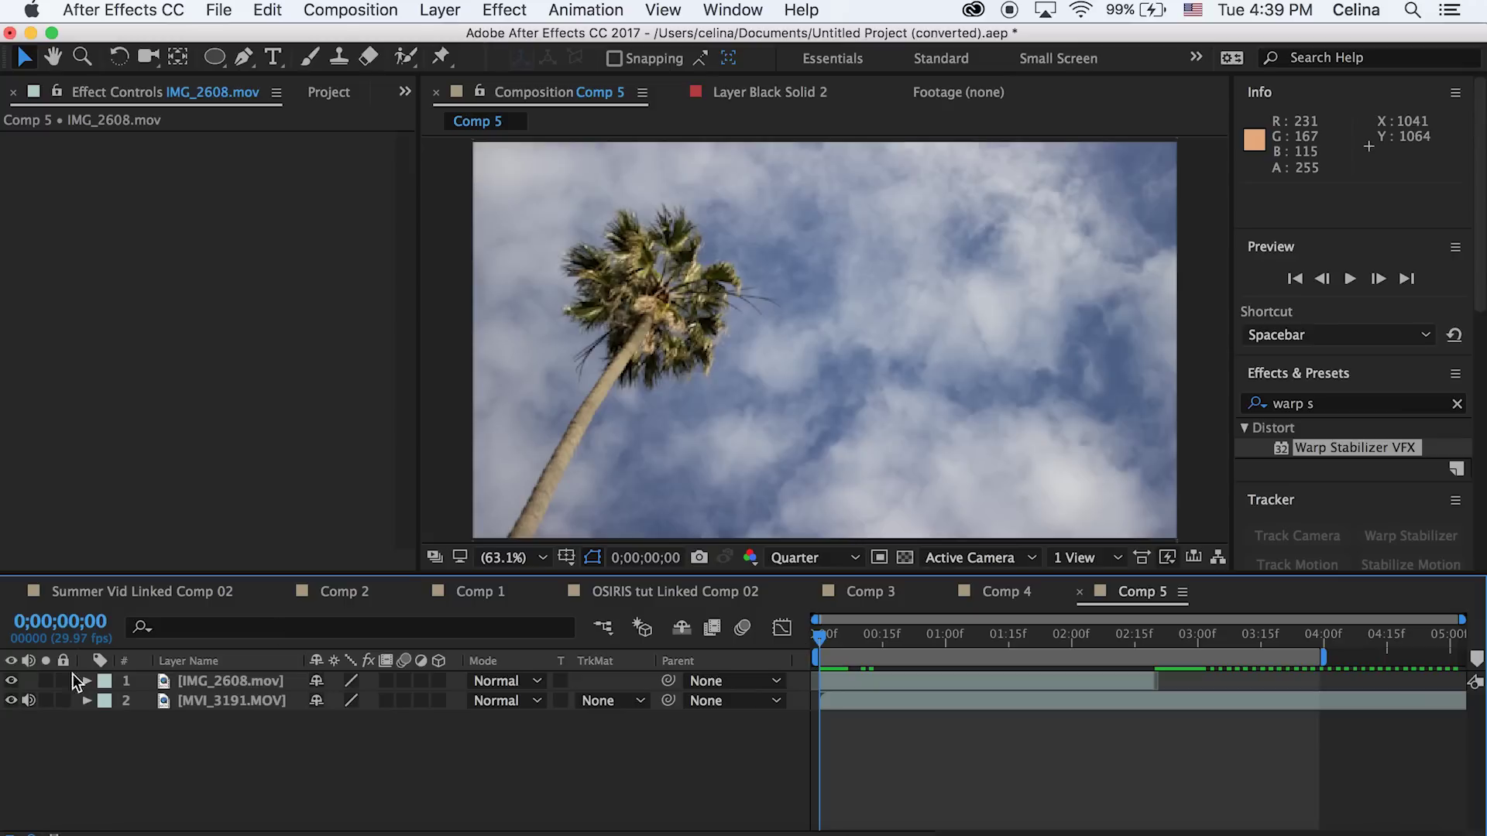
pyautogui.click(11, 682)
pyautogui.click(11, 681)
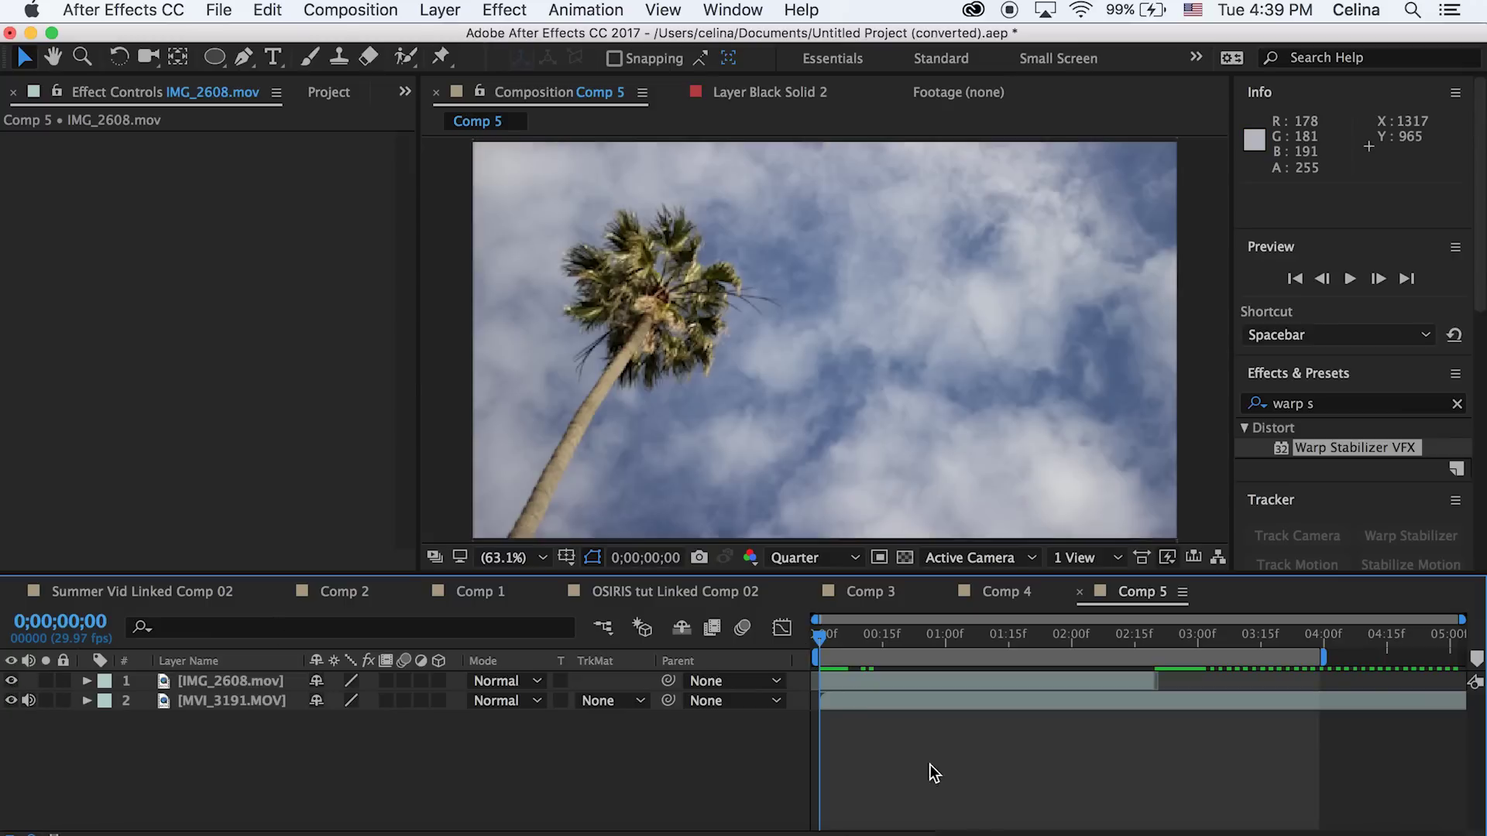
pyautogui.click(830, 685)
pyautogui.moveTo(832, 683); pyautogui.dragTo(834, 683)
pyautogui.press('super+z')
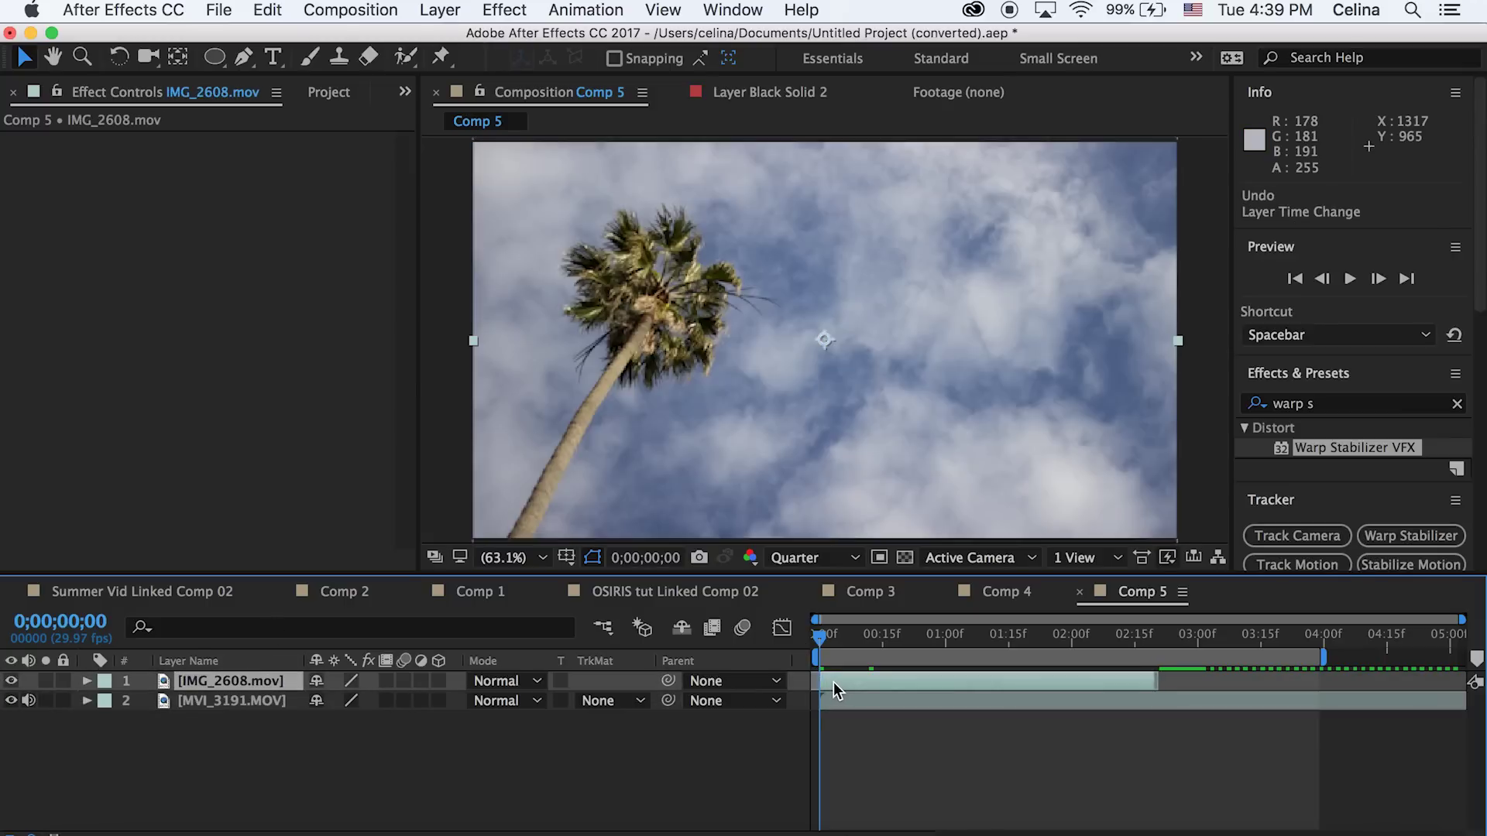
# Scale the IMG_2608.mov layer to 26% and place it over the eye at about 1121.5, 435.5
pyautogui.press('s')
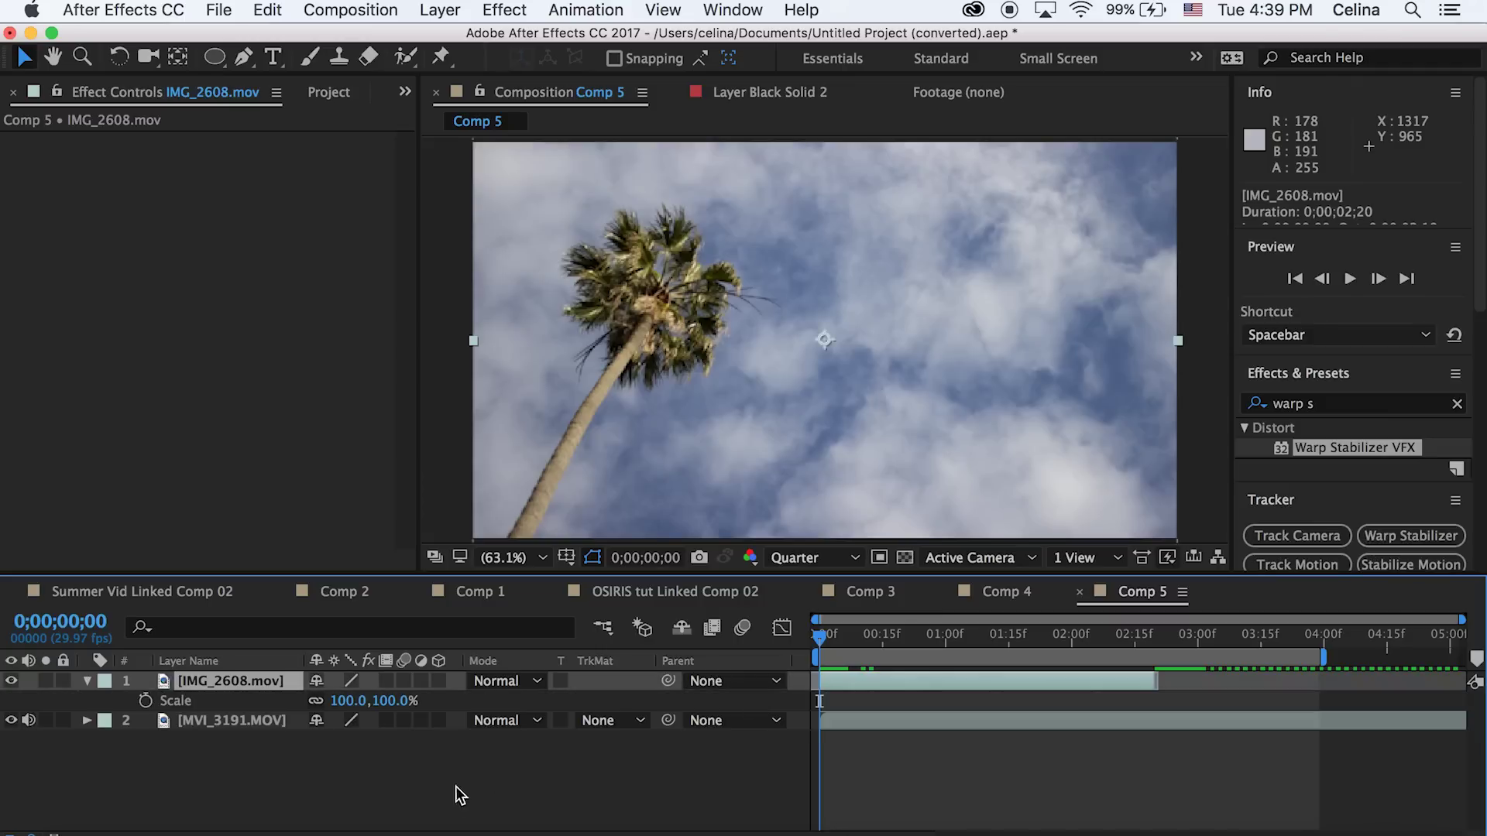
pyautogui.moveTo(391, 701); pyautogui.dragTo(323, 721)
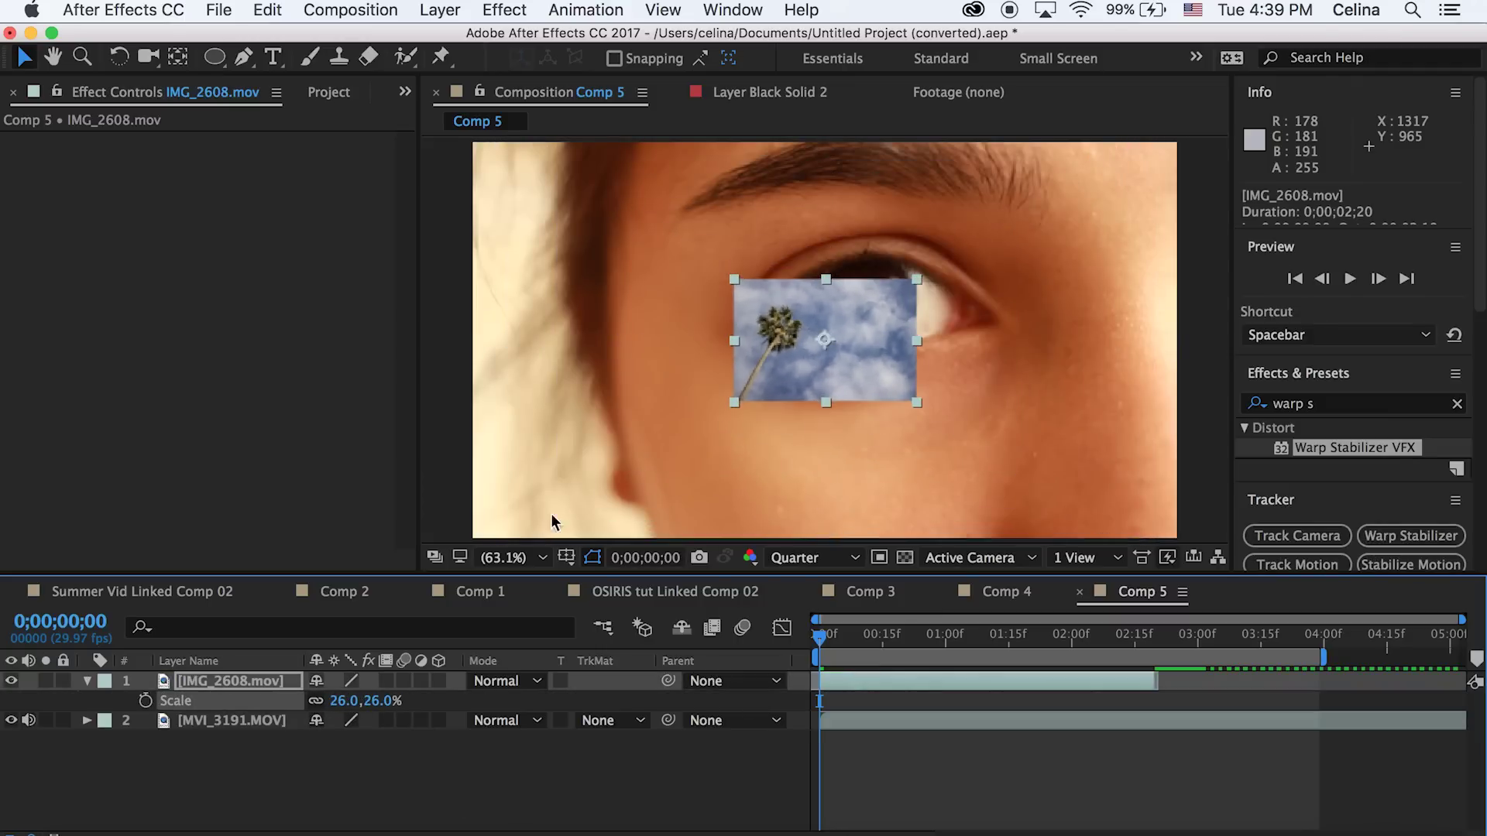
pyautogui.click(860, 350)
pyautogui.moveTo(859, 350); pyautogui.dragTo(914, 319)
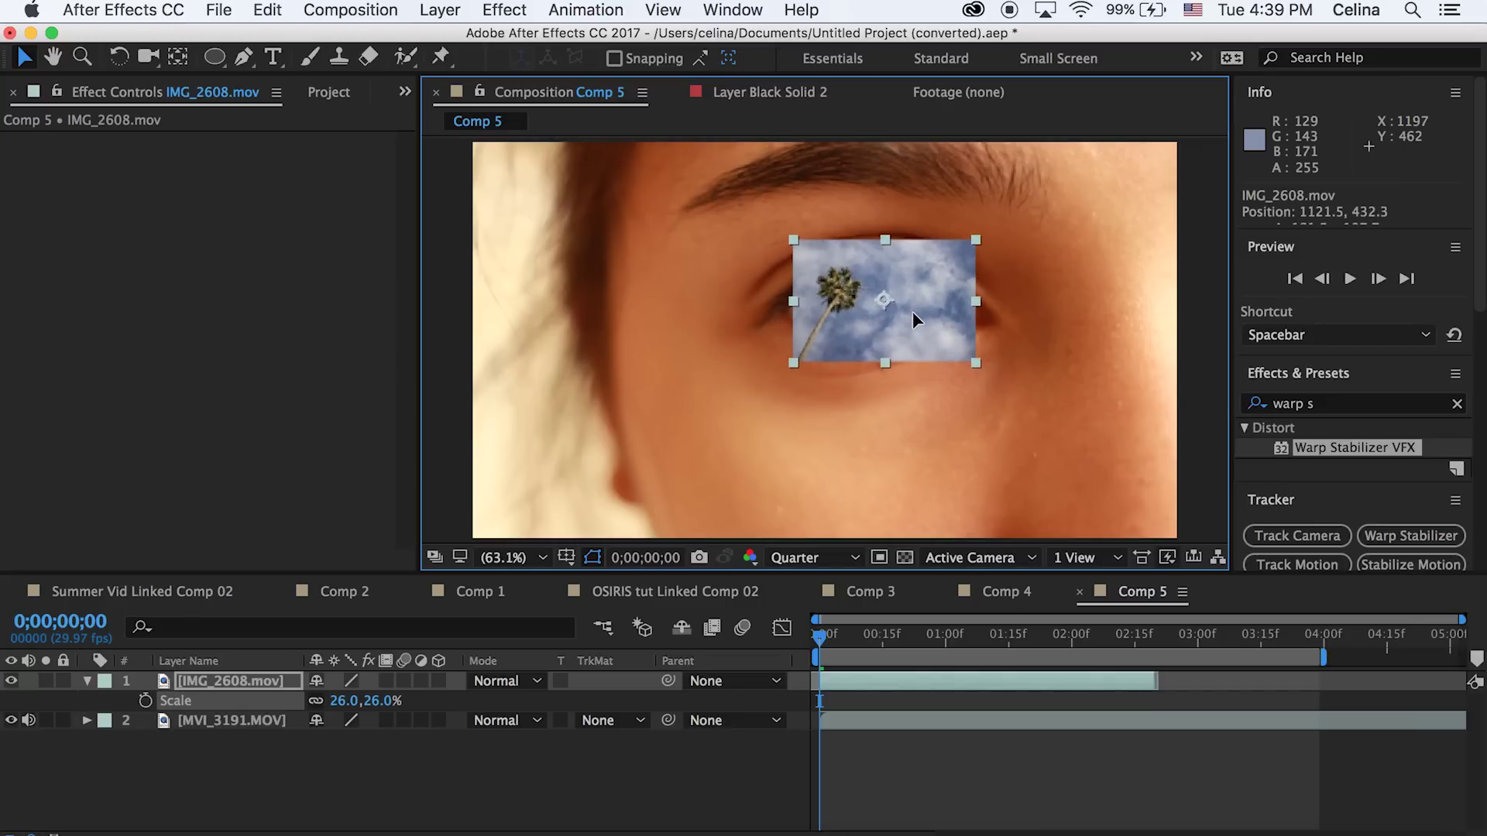
pyautogui.moveTo(914, 319); pyautogui.dragTo(905, 326)
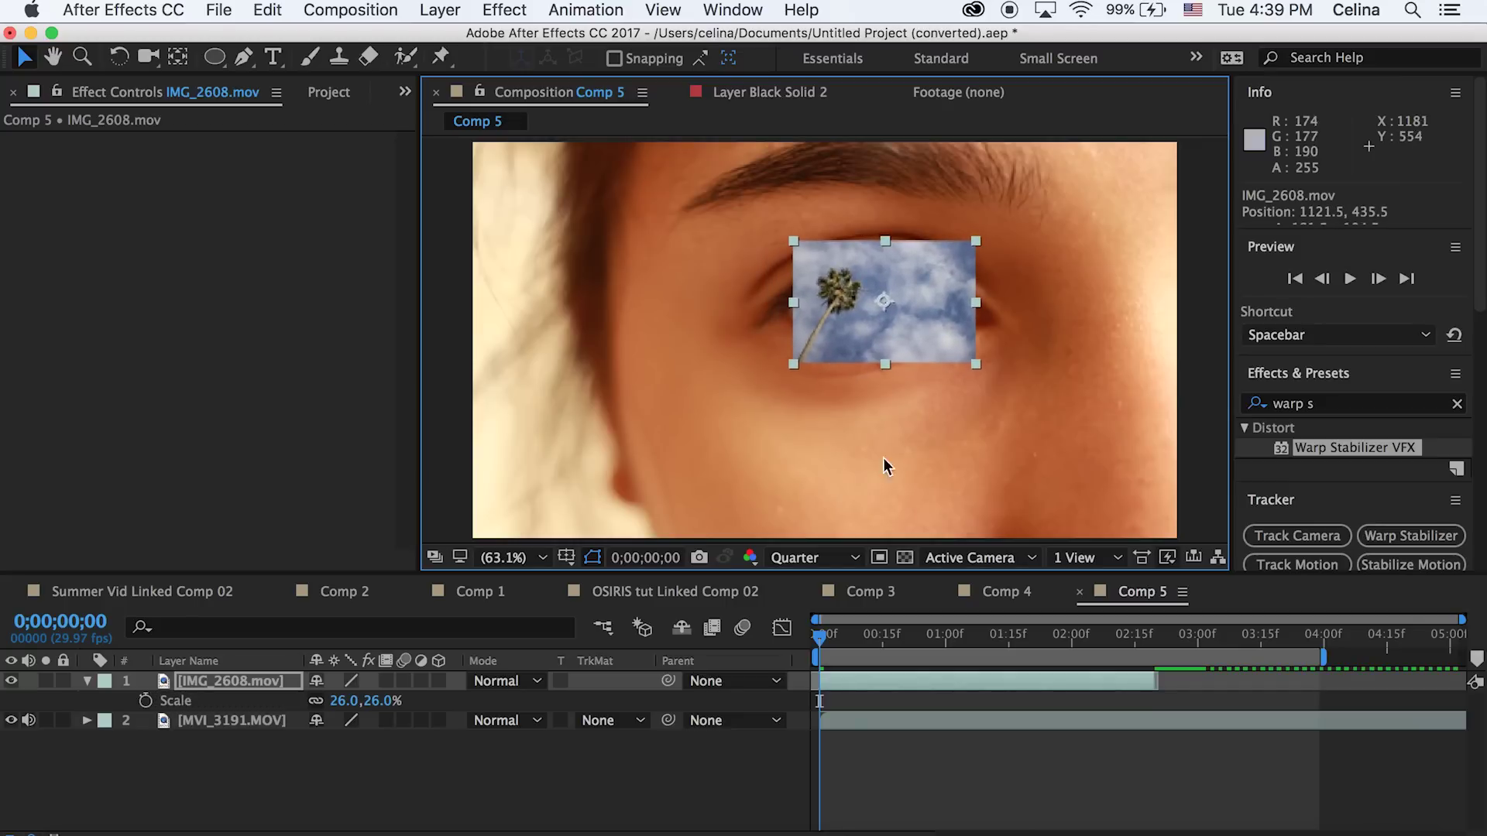
pyautogui.click(843, 762)
pyautogui.click(844, 686)
pyautogui.click(869, 783)
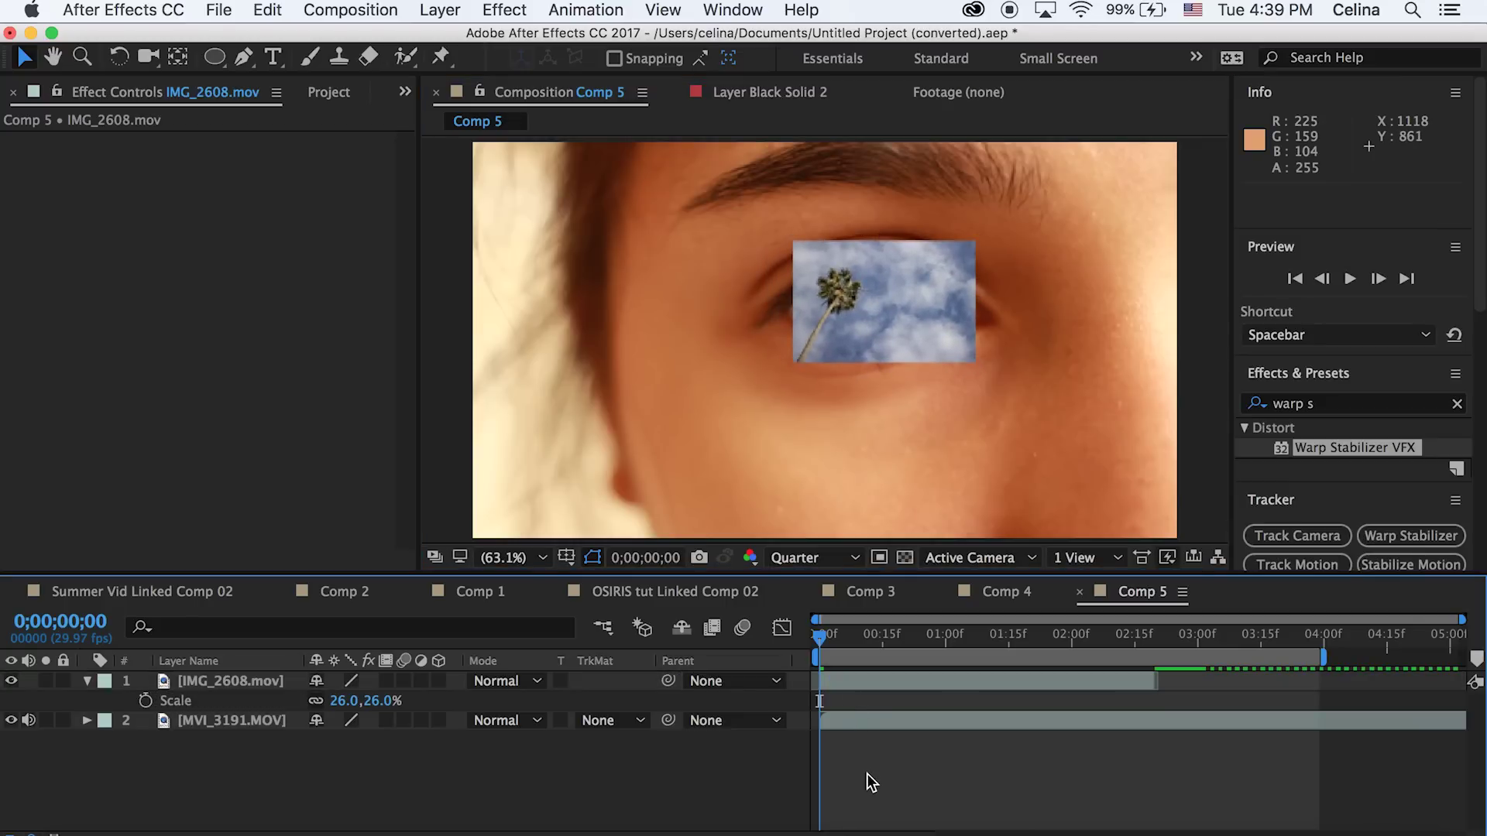
# Hide the IMG_2608.mov layer and draw an elliptical mask on it around the iris of the eye
pyautogui.click(185, 689)
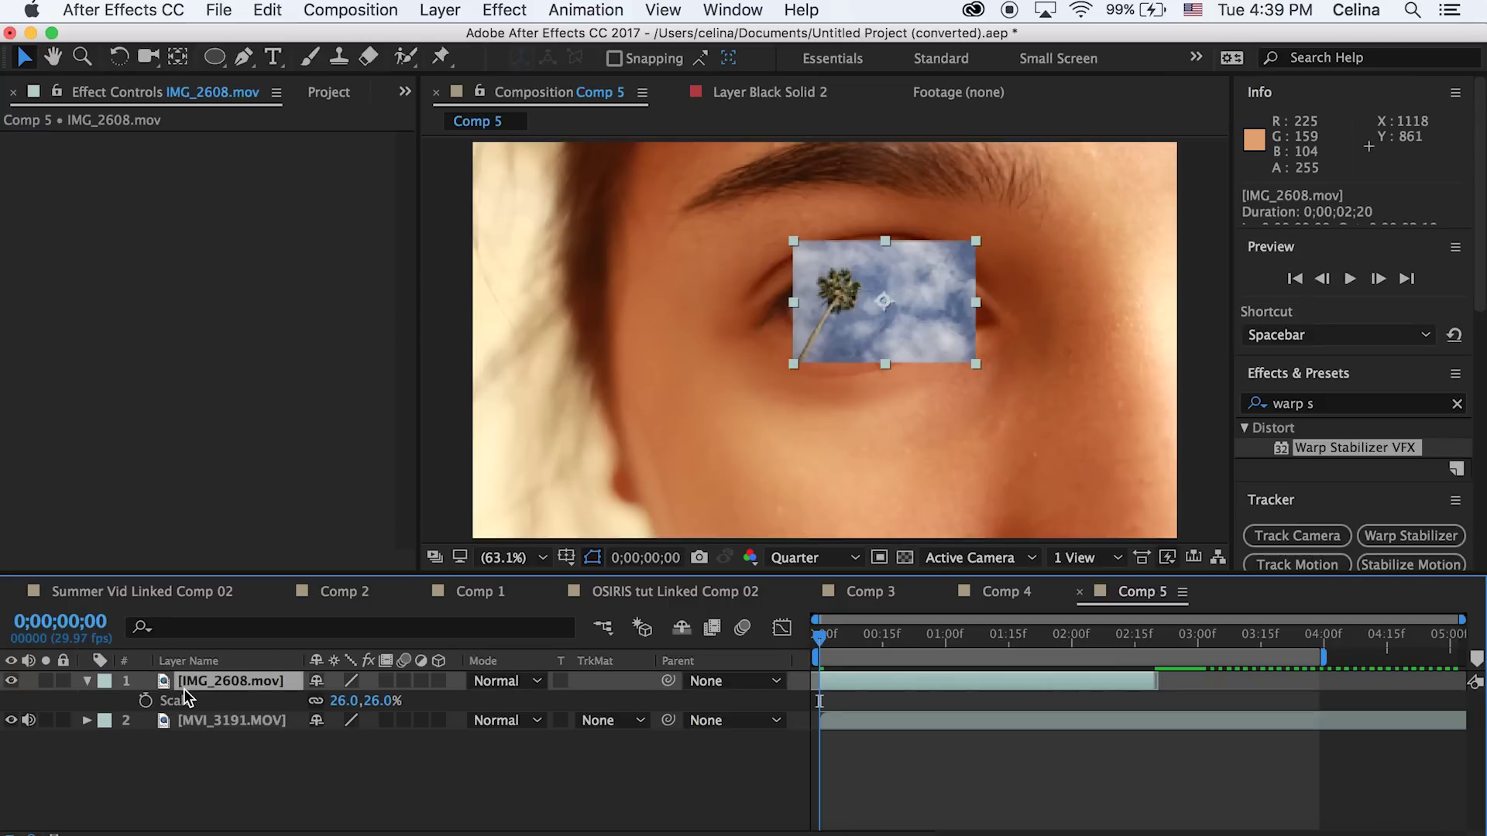
pyautogui.click(11, 680)
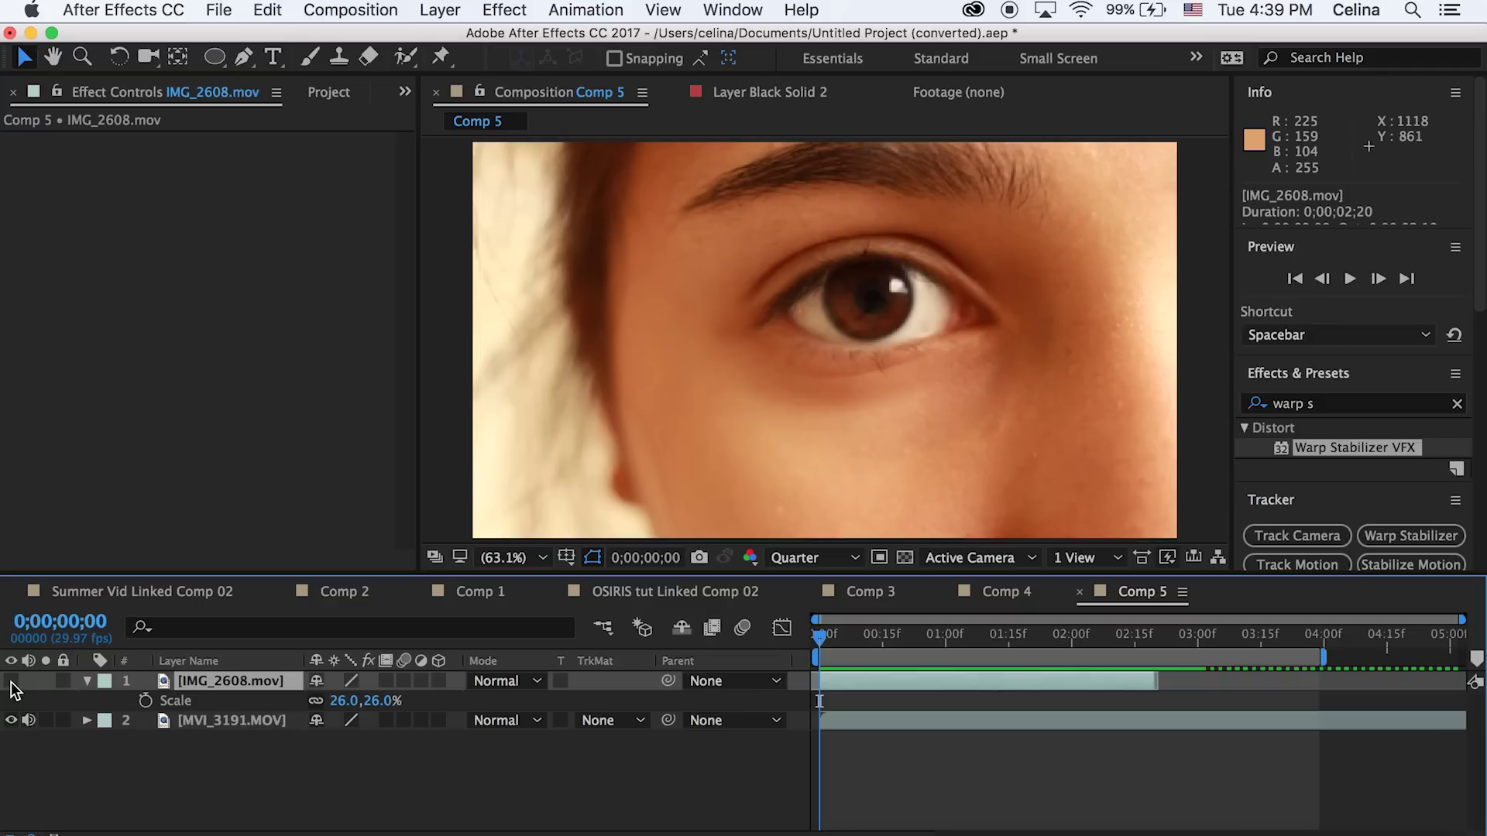
pyautogui.click(215, 57)
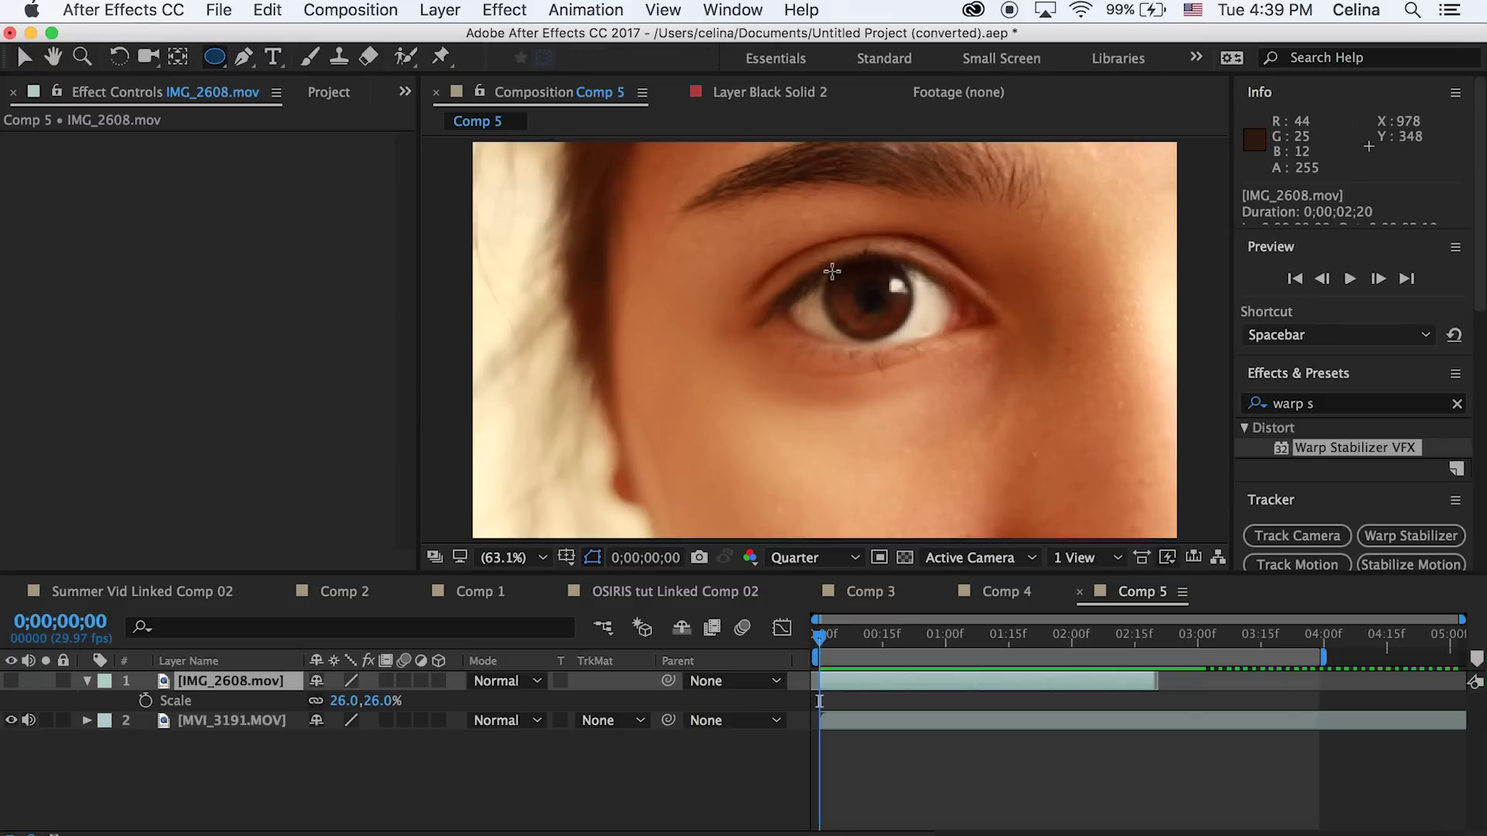
pyautogui.moveTo(830, 272); pyautogui.dragTo(909, 340)
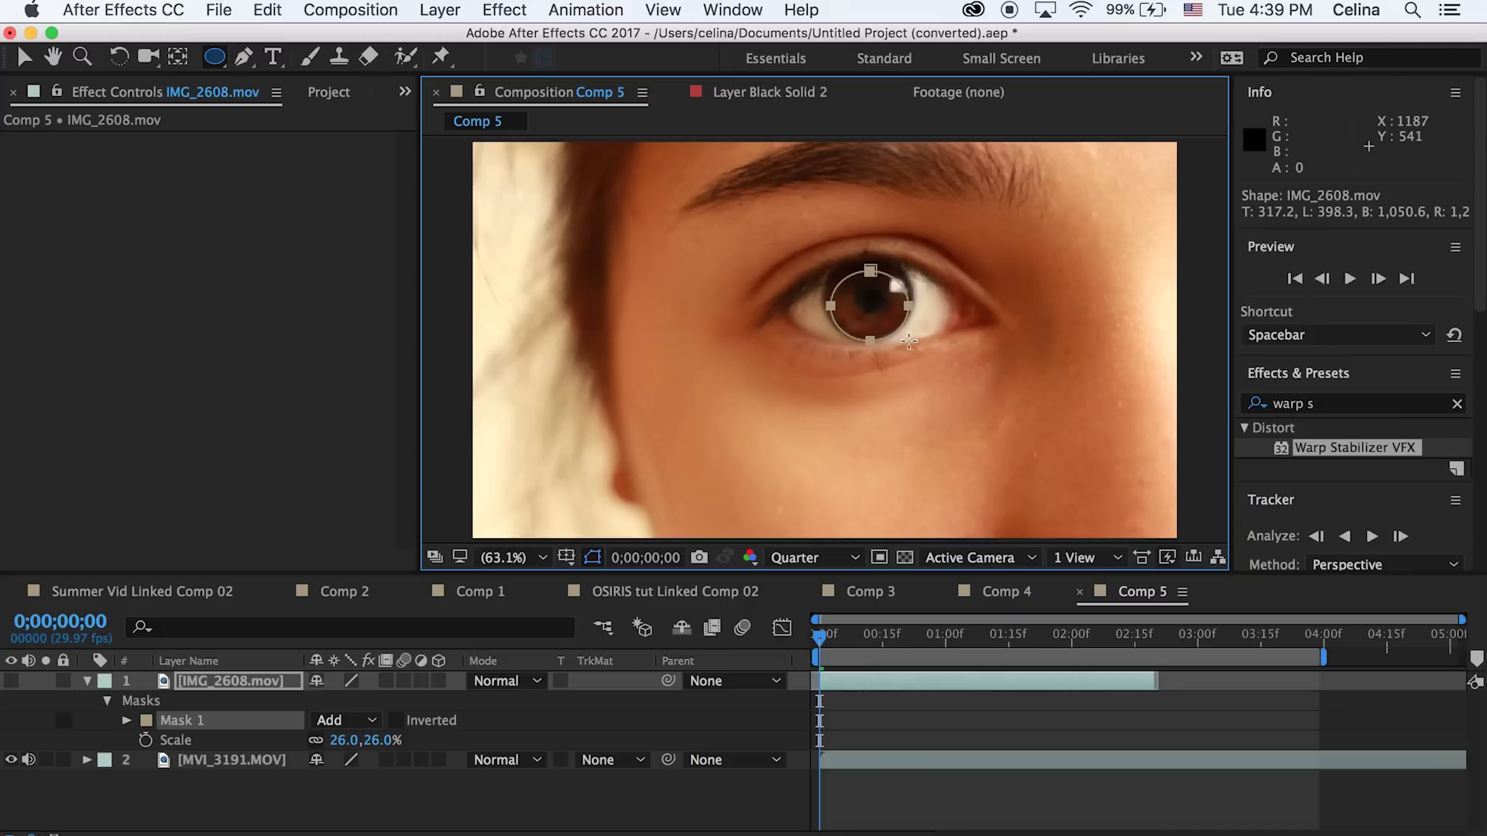
# Adjust the ellipse mask's points so its outline fits the edge of the iris
pyautogui.click(23, 57)
pyautogui.click(871, 271)
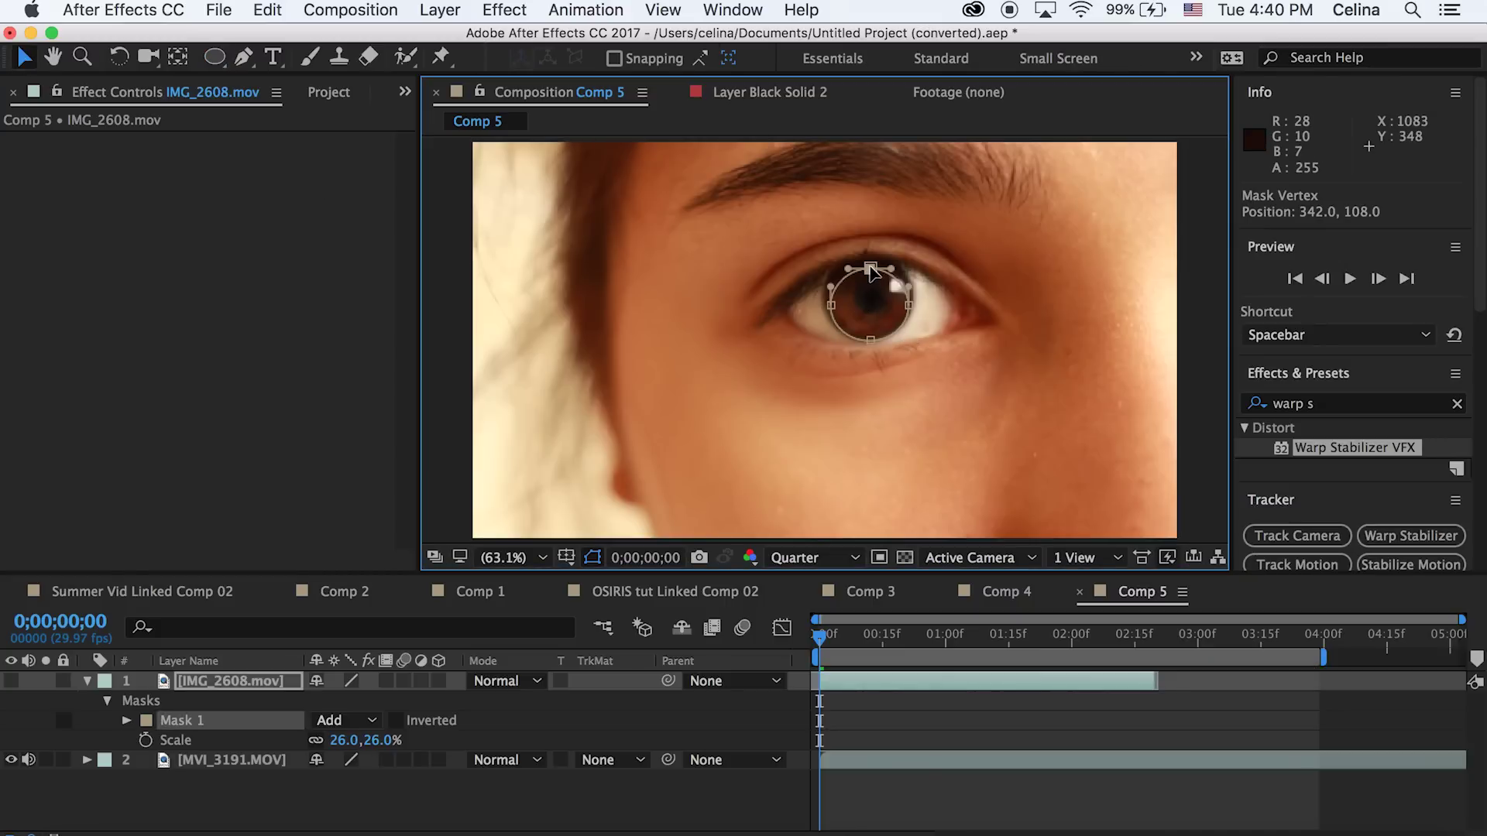
pyautogui.click(912, 304)
pyautogui.click(915, 304)
pyautogui.moveTo(916, 304); pyautogui.dragTo(903, 305)
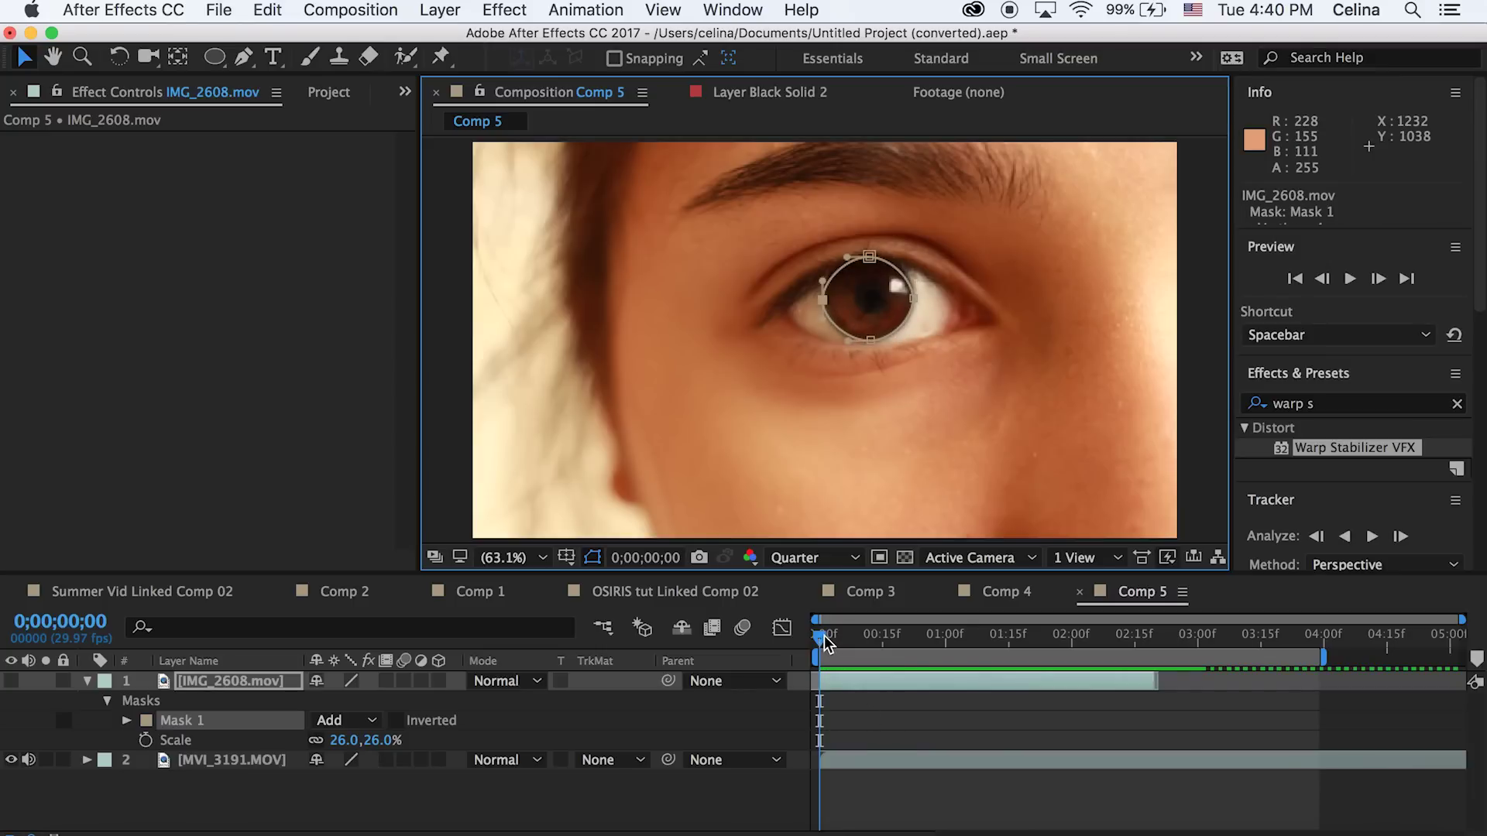
# Make the masked IMG_2608.mov layer visible again over the eye footage
pyautogui.click(858, 681)
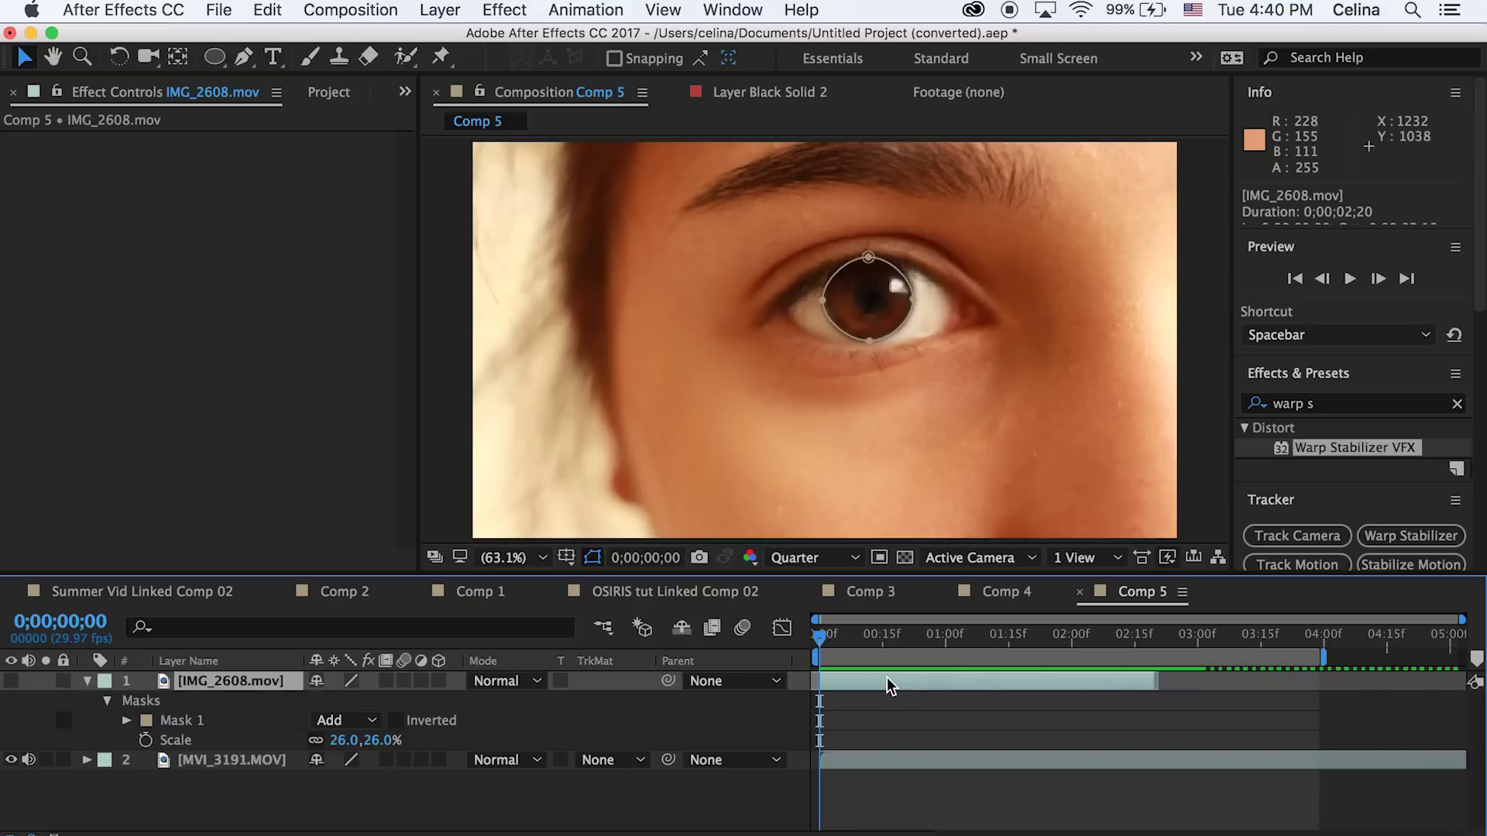
pyautogui.click(13, 682)
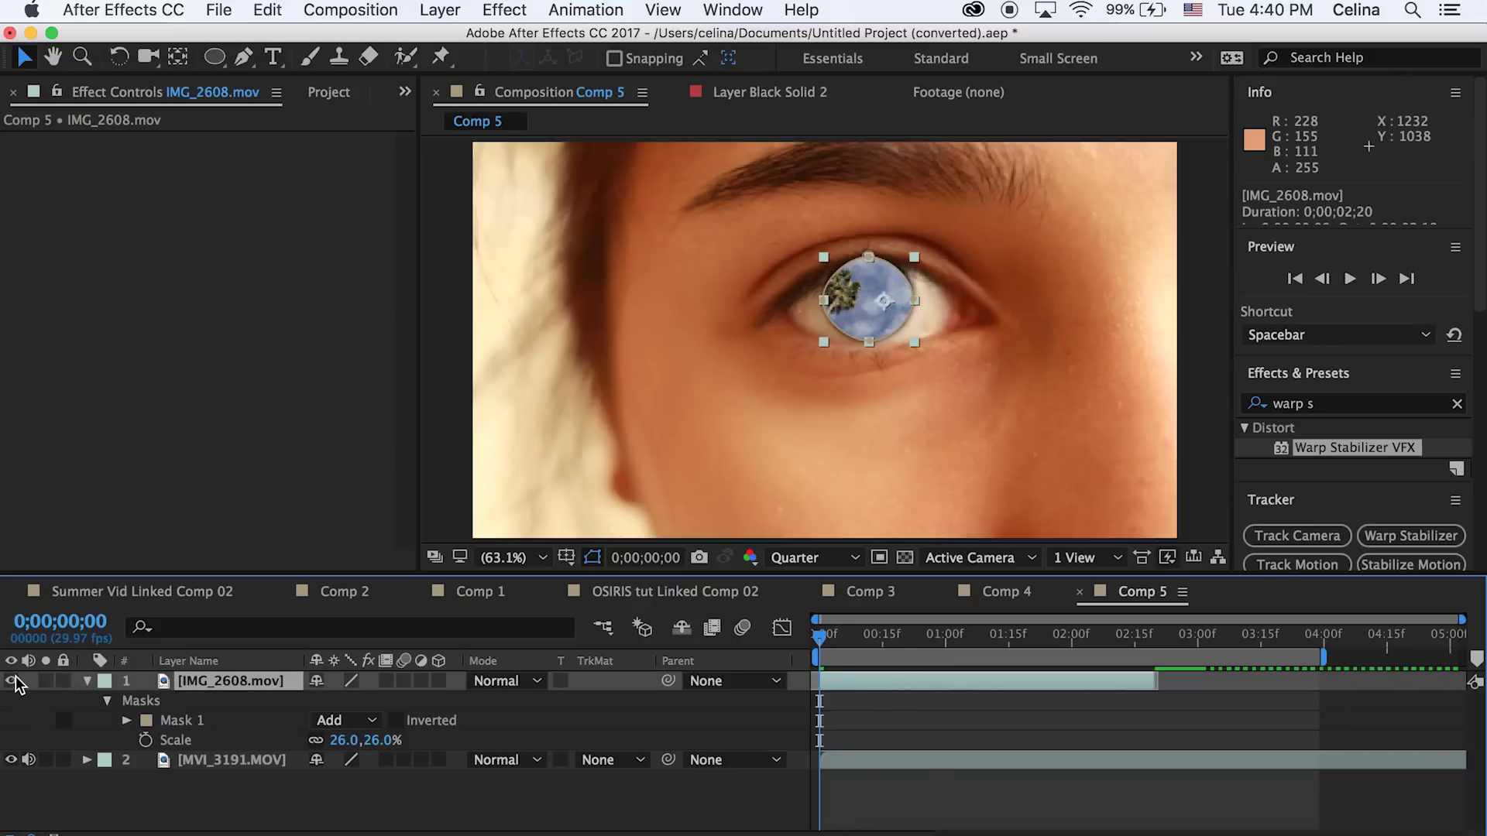
pyautogui.click(974, 745)
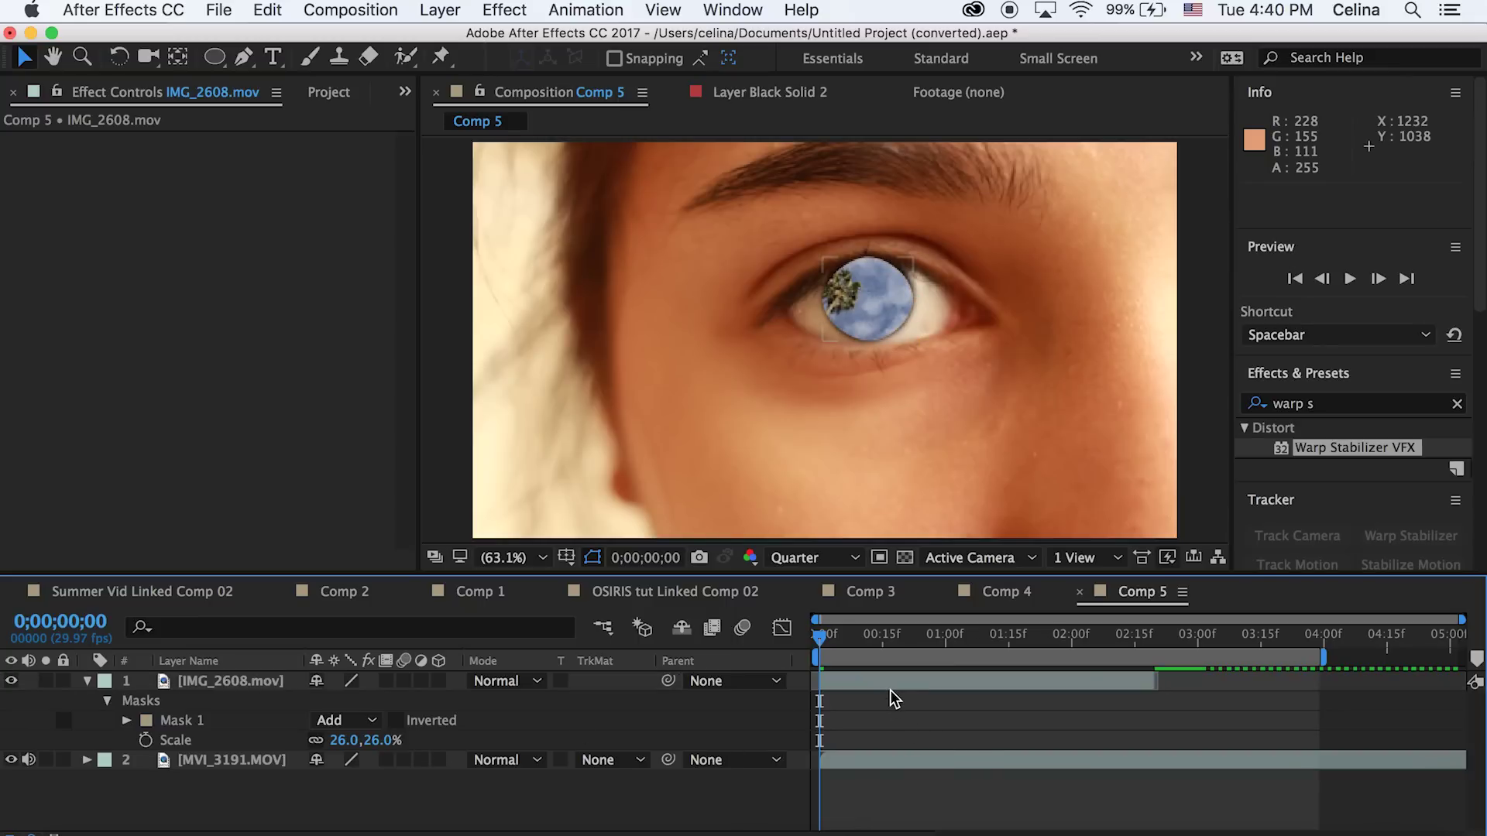
pyautogui.click(883, 687)
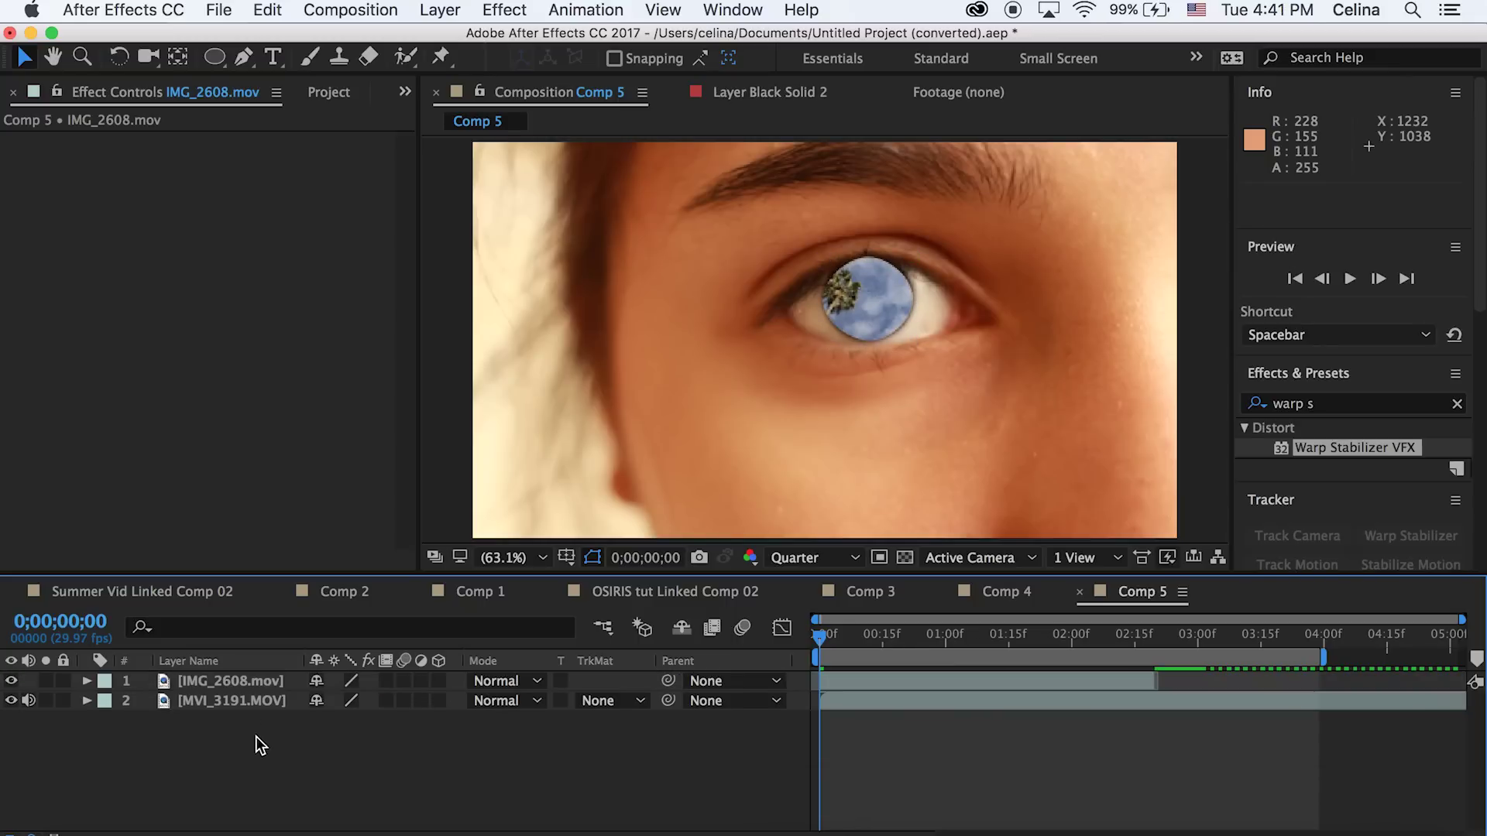
# Set the opacity of the IMG_2608.mov layer to 35% so it blends with the iris
pyautogui.click(221, 682)
pyautogui.click(87, 684)
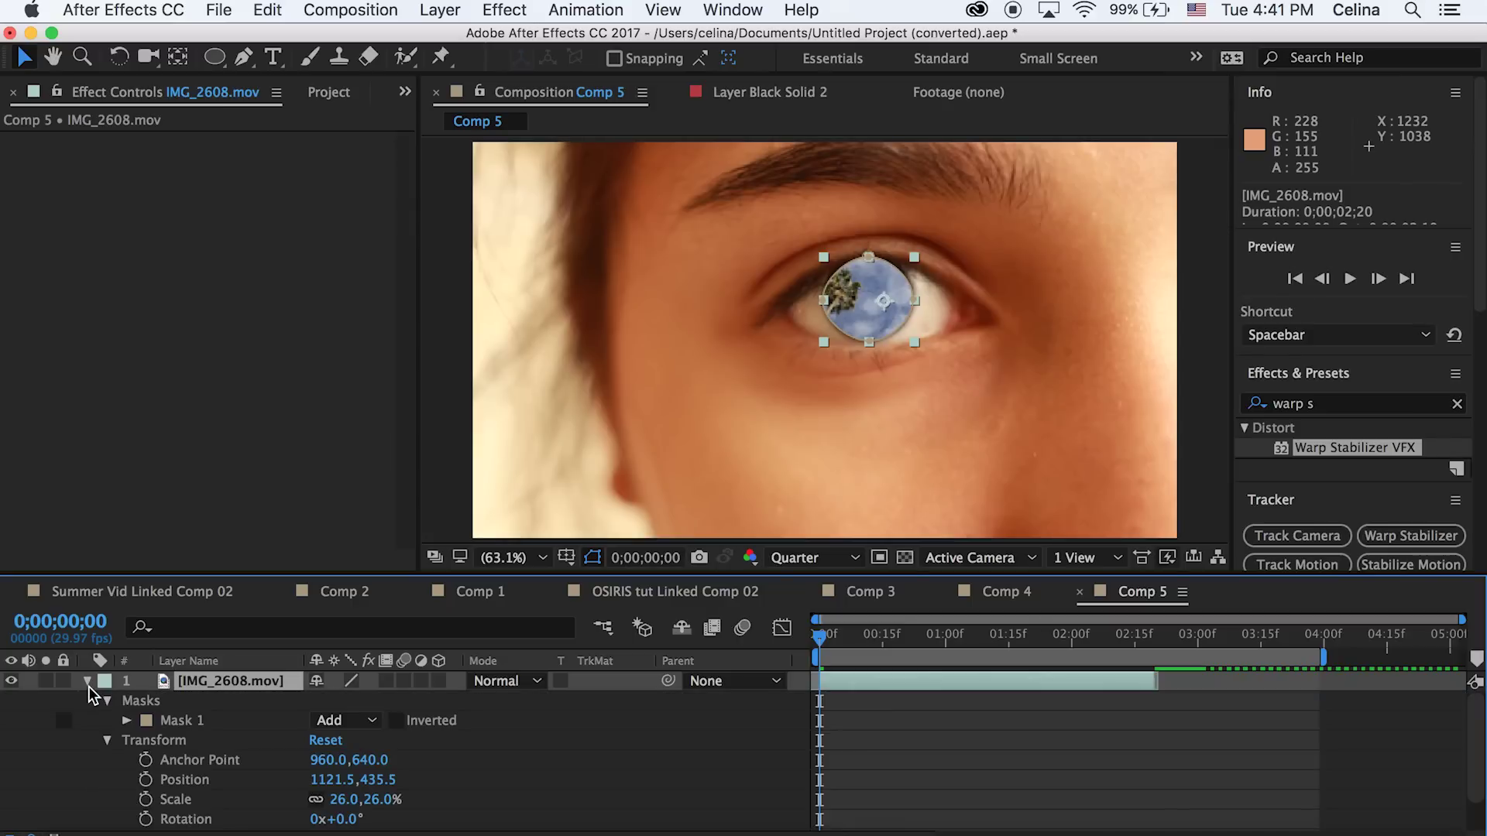
pyautogui.click(108, 701)
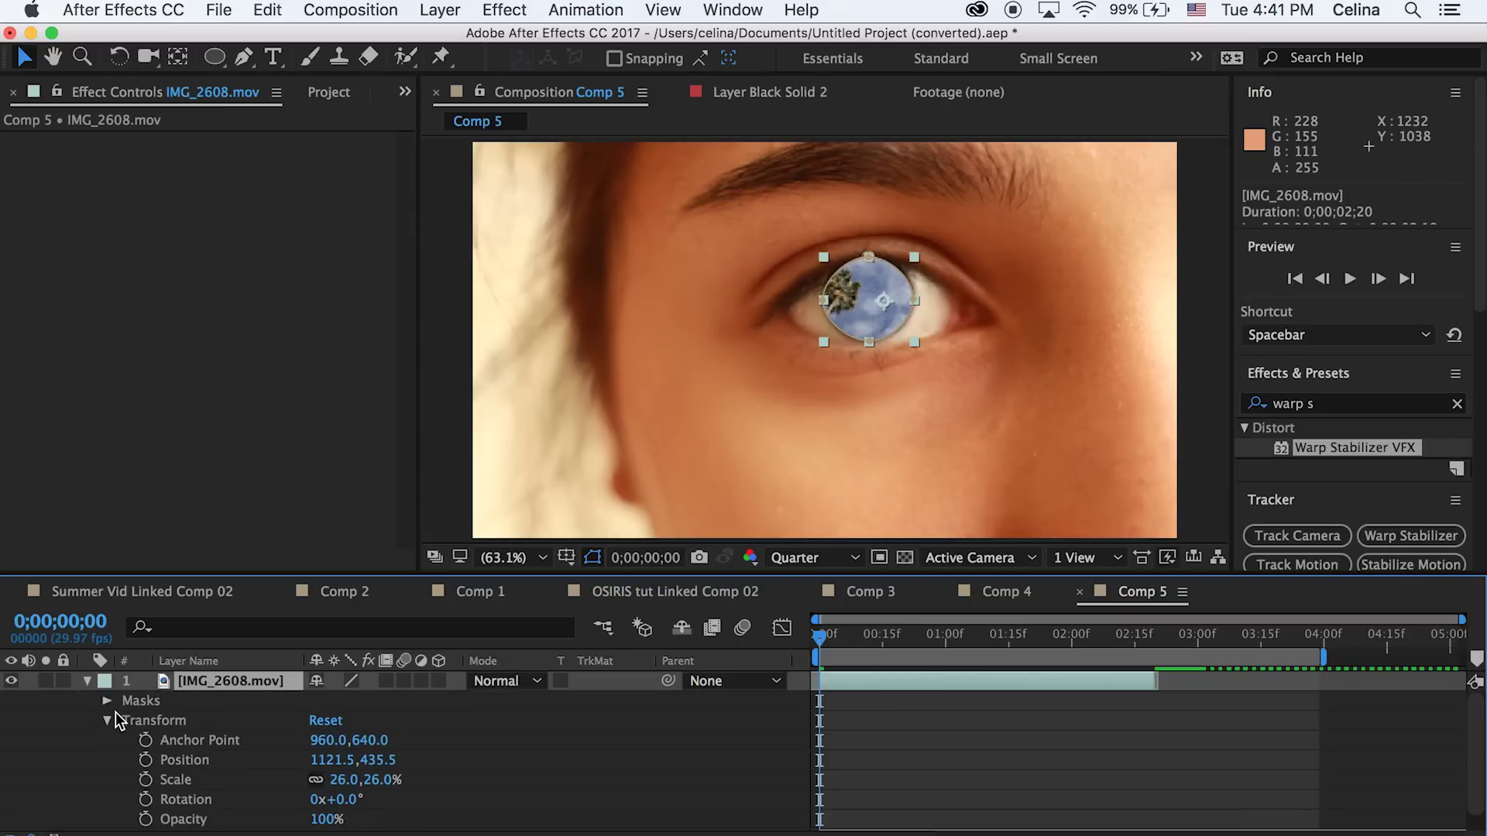
pyautogui.scroll(-1, 109, 739)
pyautogui.moveTo(338, 801); pyautogui.dragTo(285, 794)
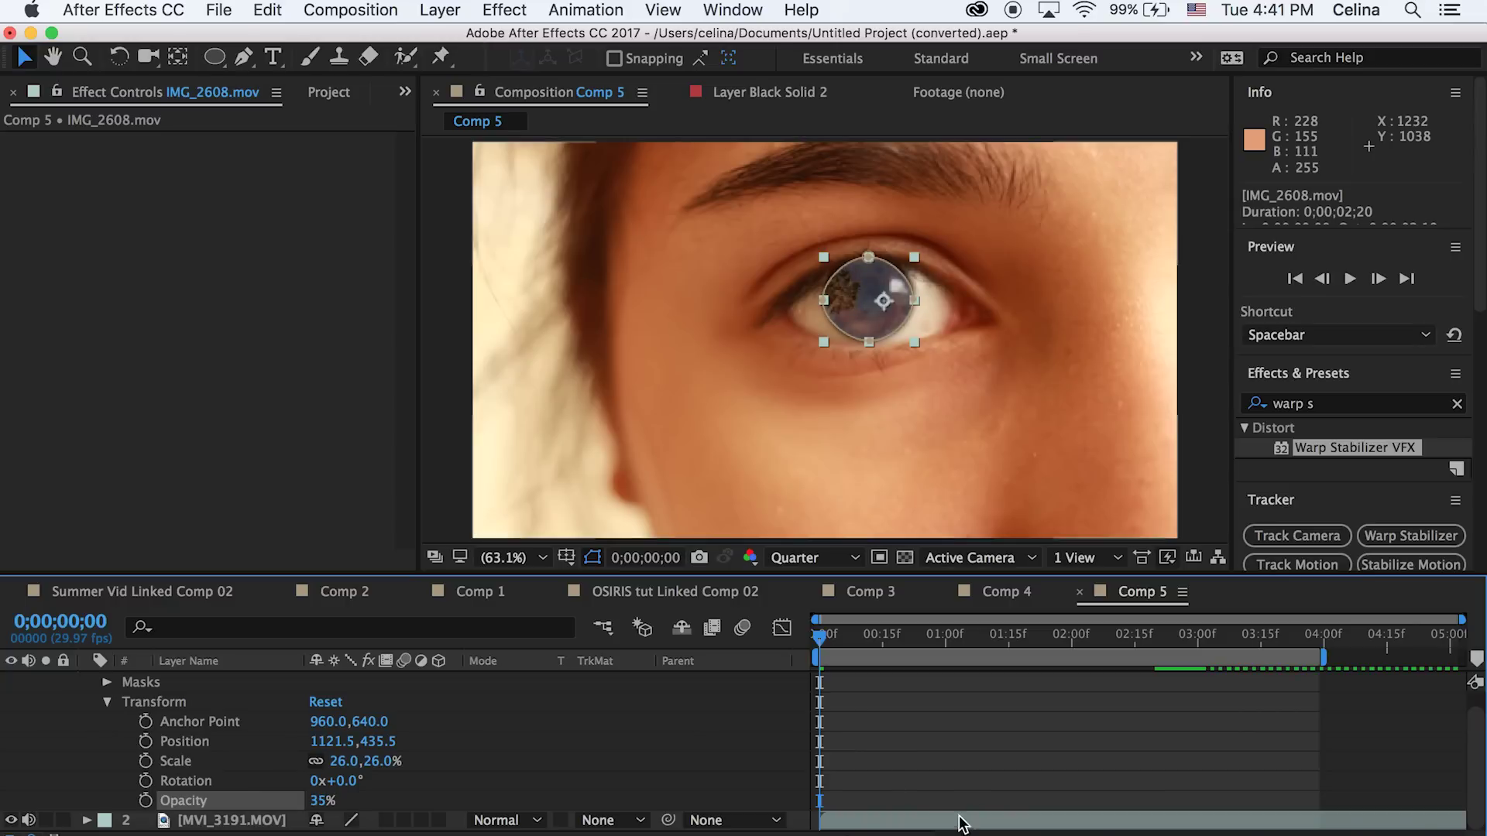
pyautogui.click(931, 750)
pyautogui.scroll(1, 816, 759)
pyautogui.click(833, 682)
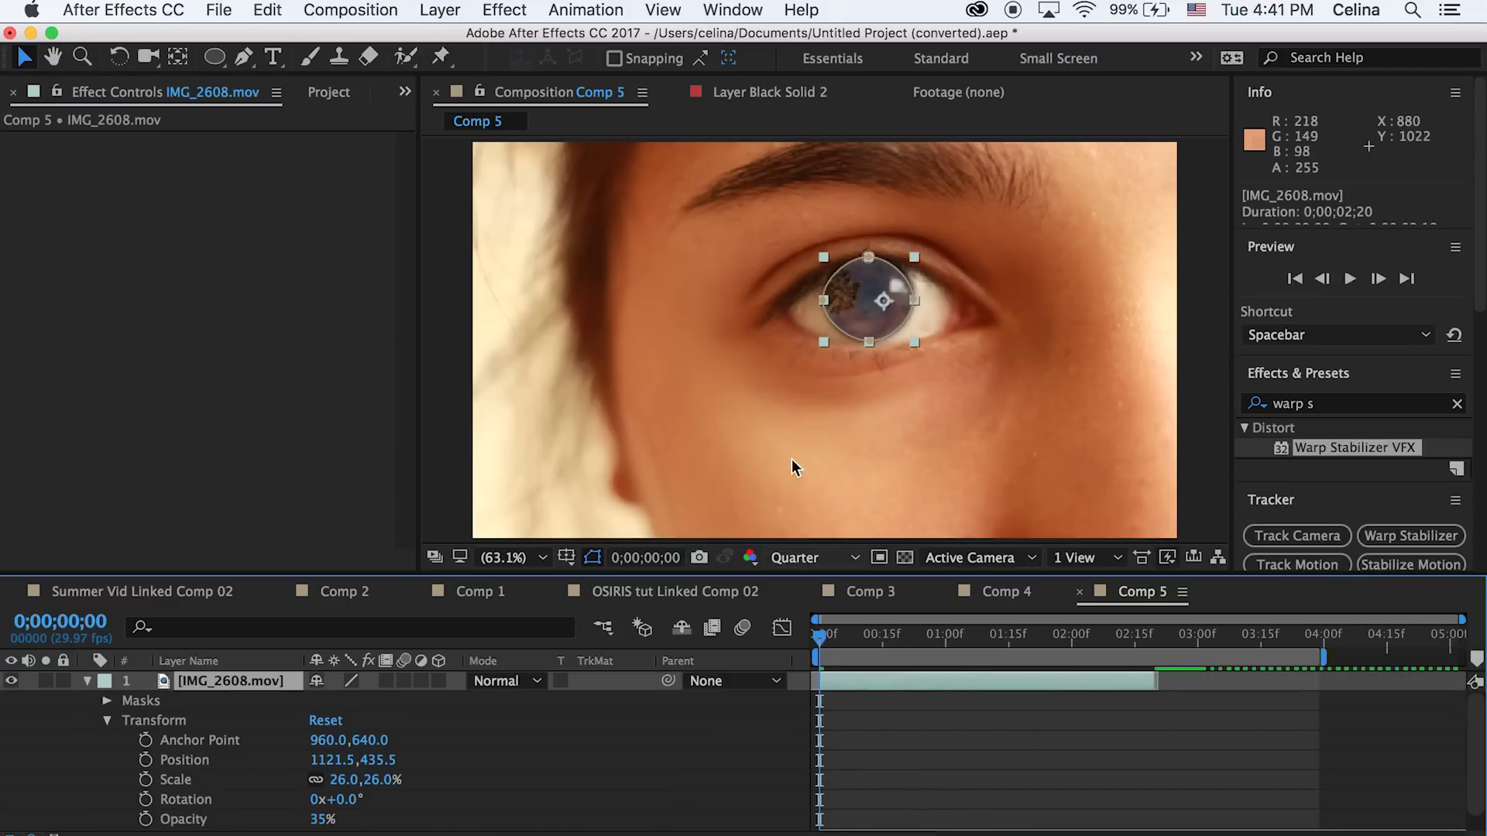
pyautogui.click(884, 716)
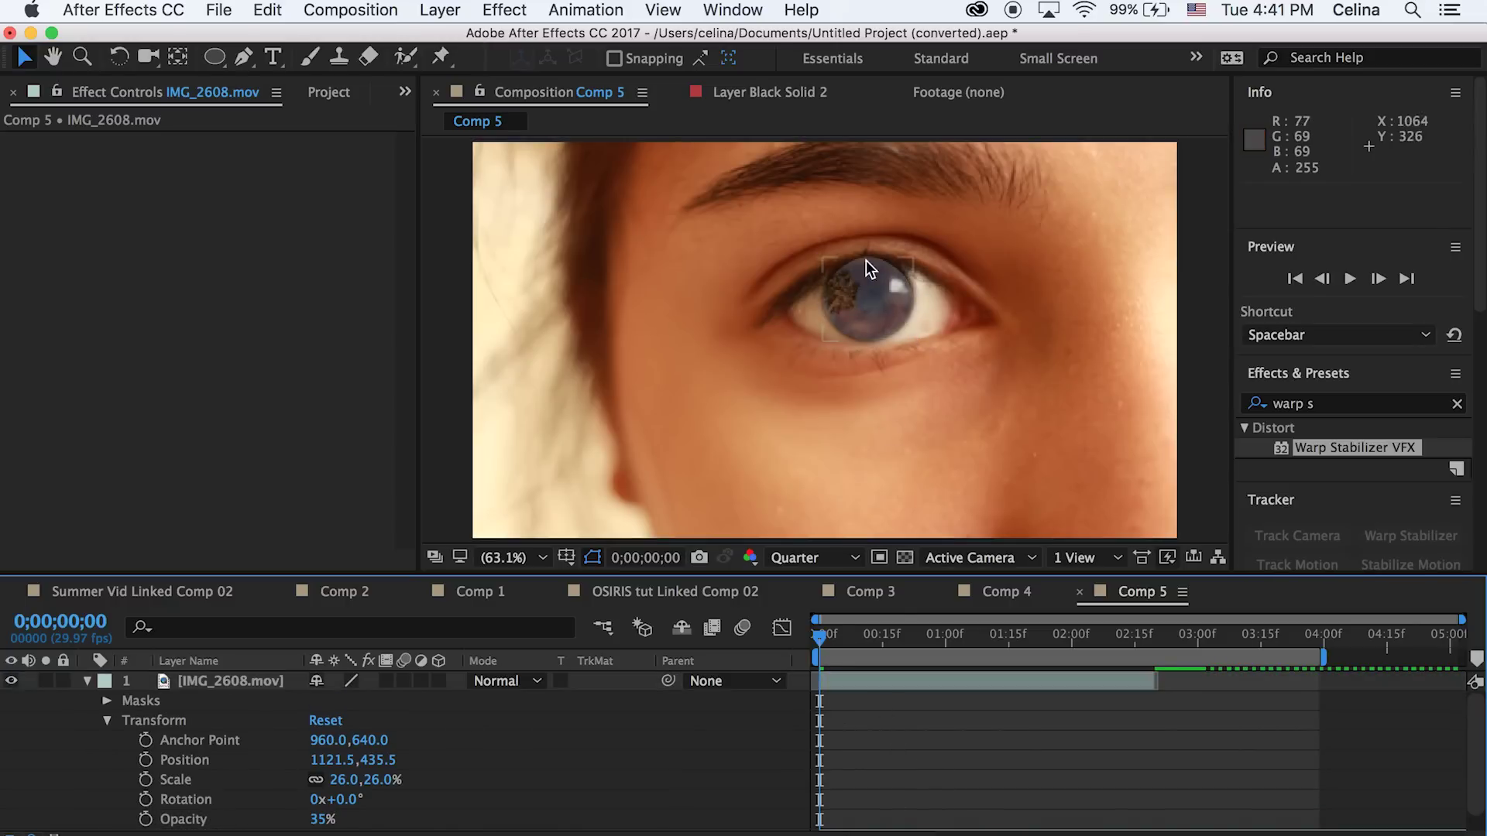
# Set Mask 1's feather to 200 pixels, hide the mask outline, and preview the blended eye
pyautogui.click(843, 679)
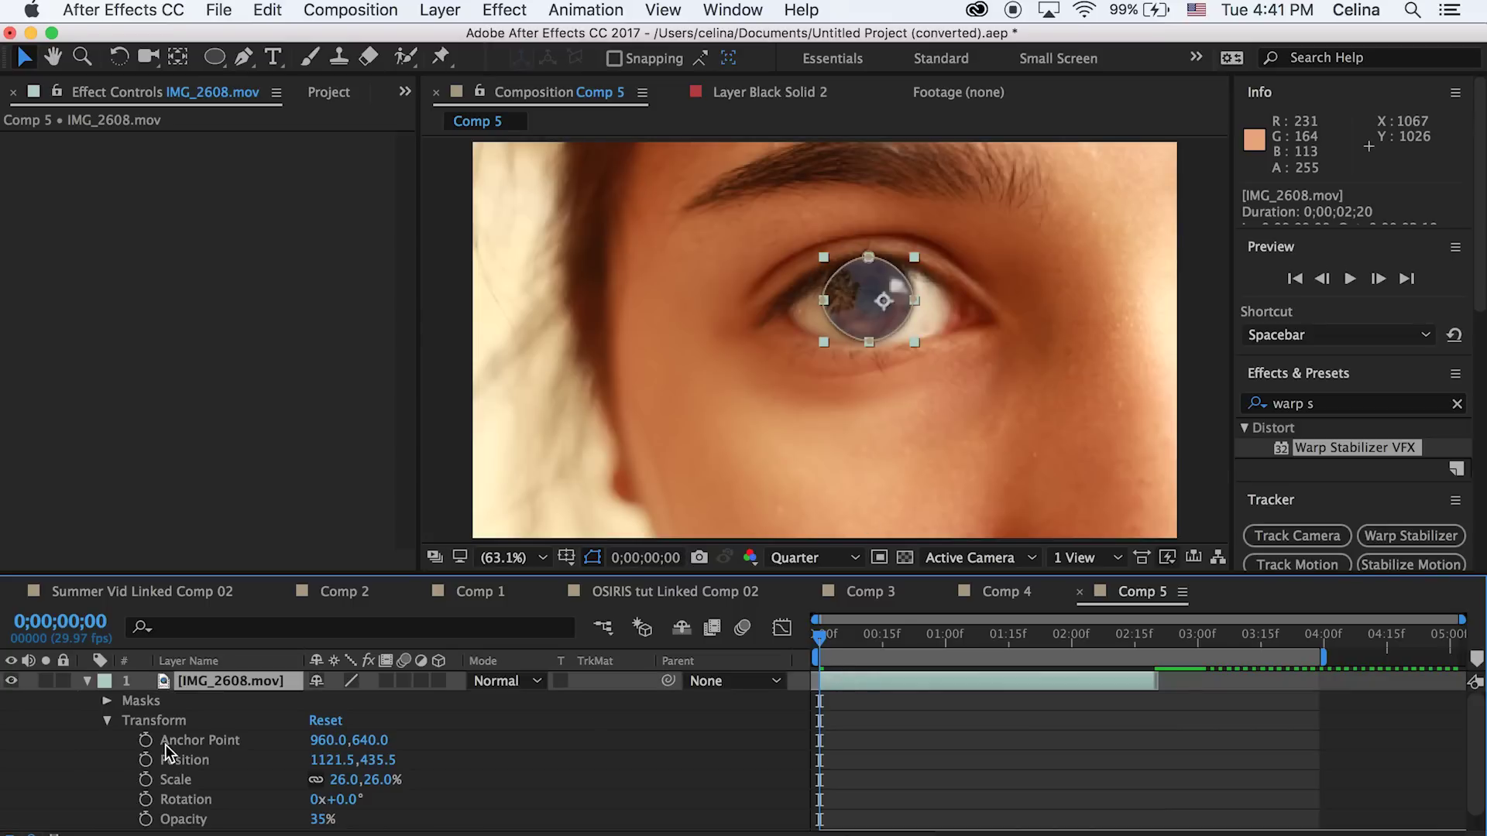
pyautogui.click(108, 701)
pyautogui.click(127, 720)
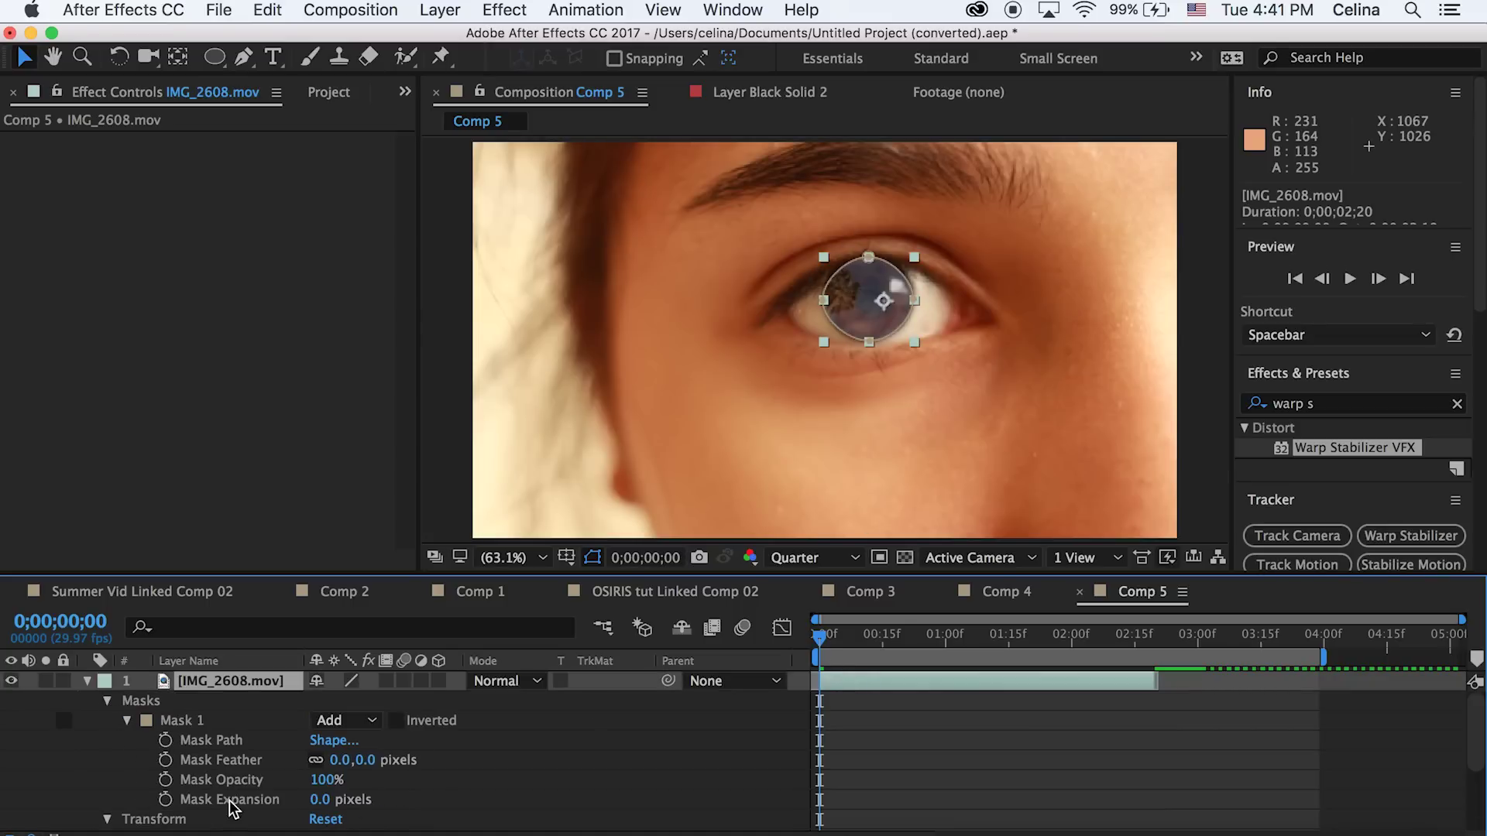
pyautogui.moveTo(367, 760); pyautogui.dragTo(622, 785)
pyautogui.click(592, 562)
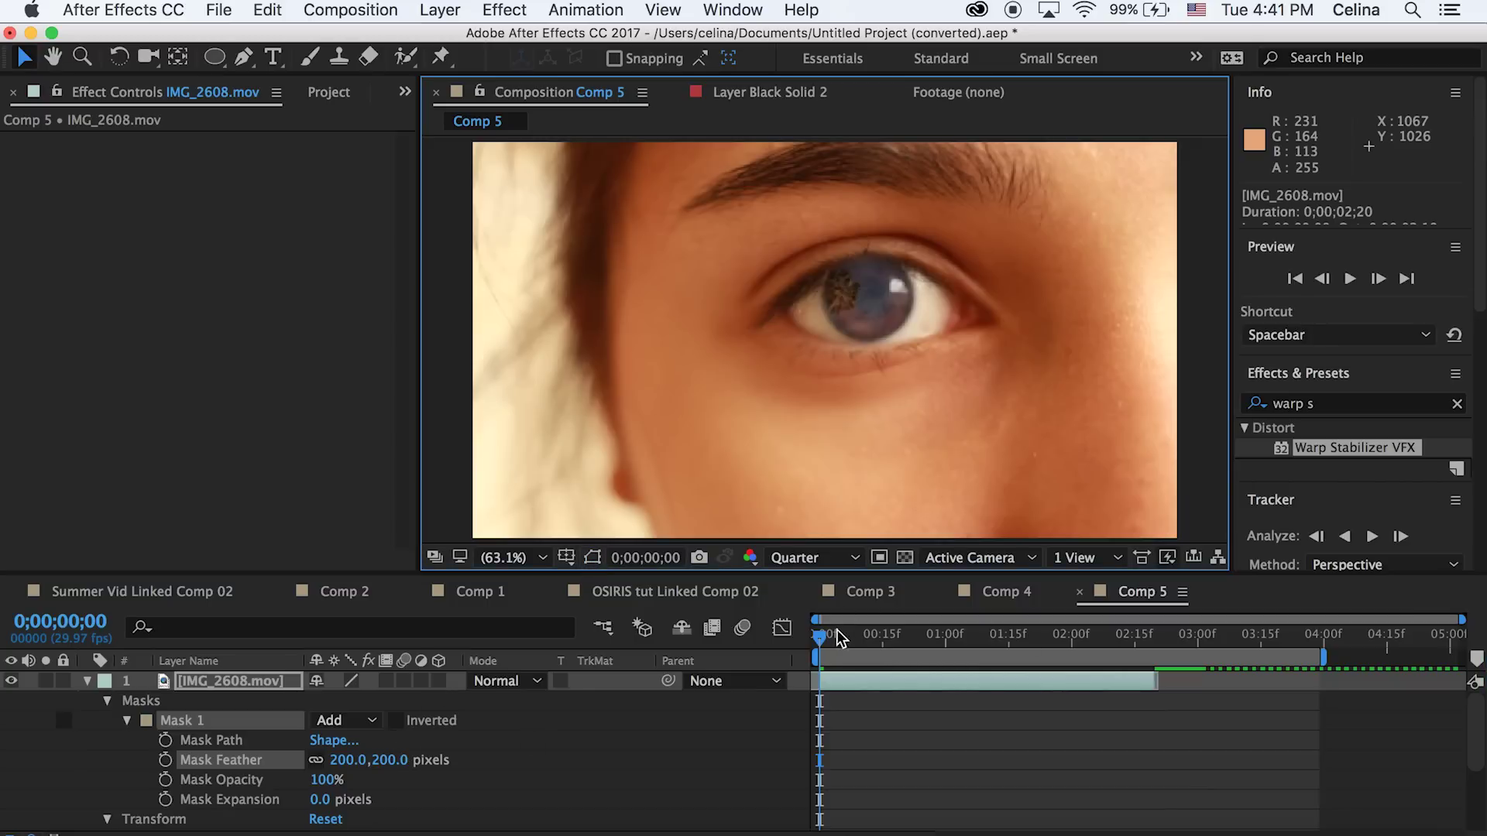
pyautogui.press('space')
pyautogui.press('space')
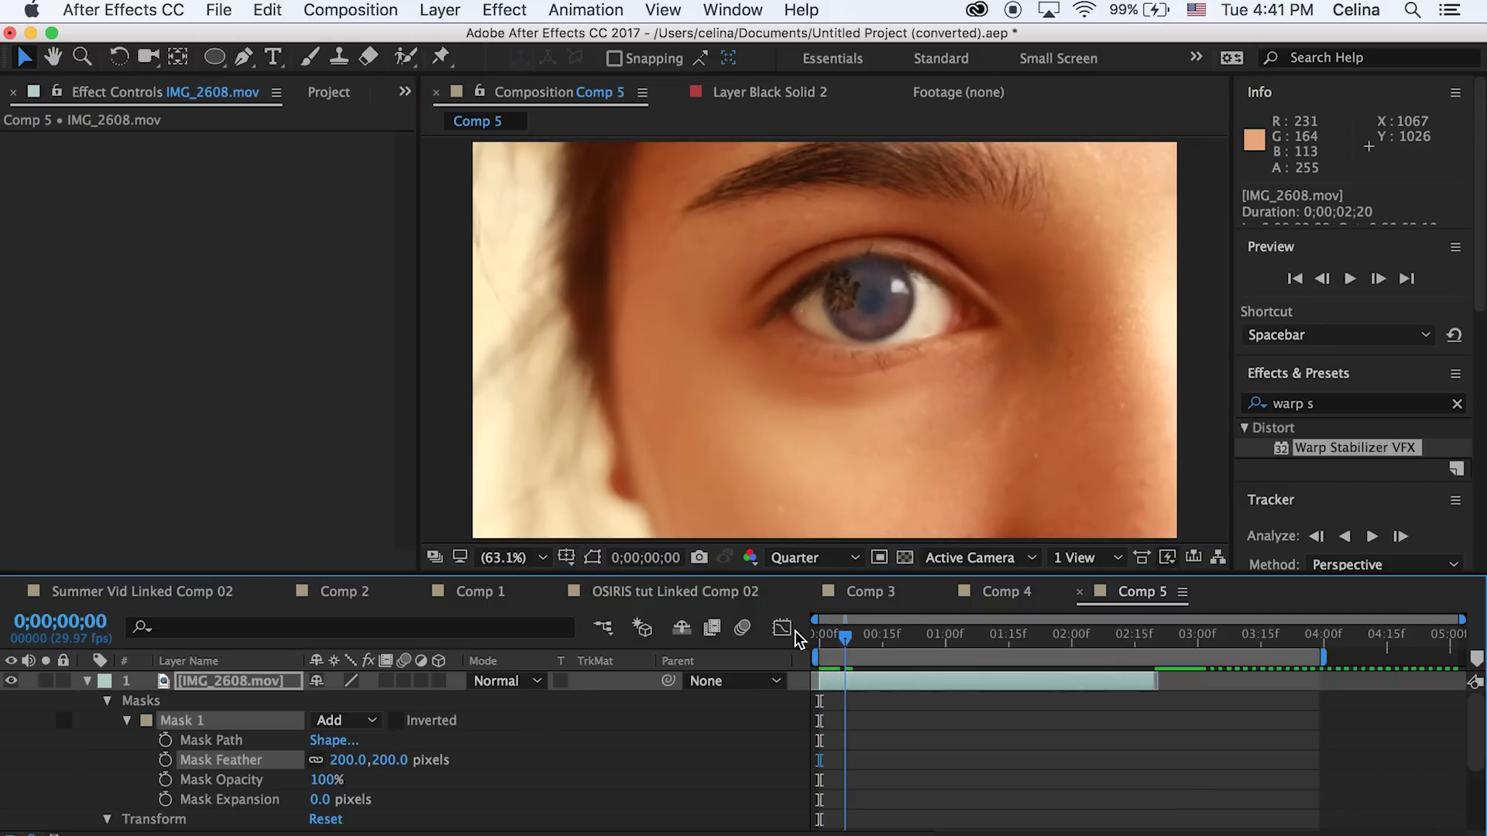
# Enable Position keyframing for the IMG_2608.mov layer at frame 0
pyautogui.click(917, 690)
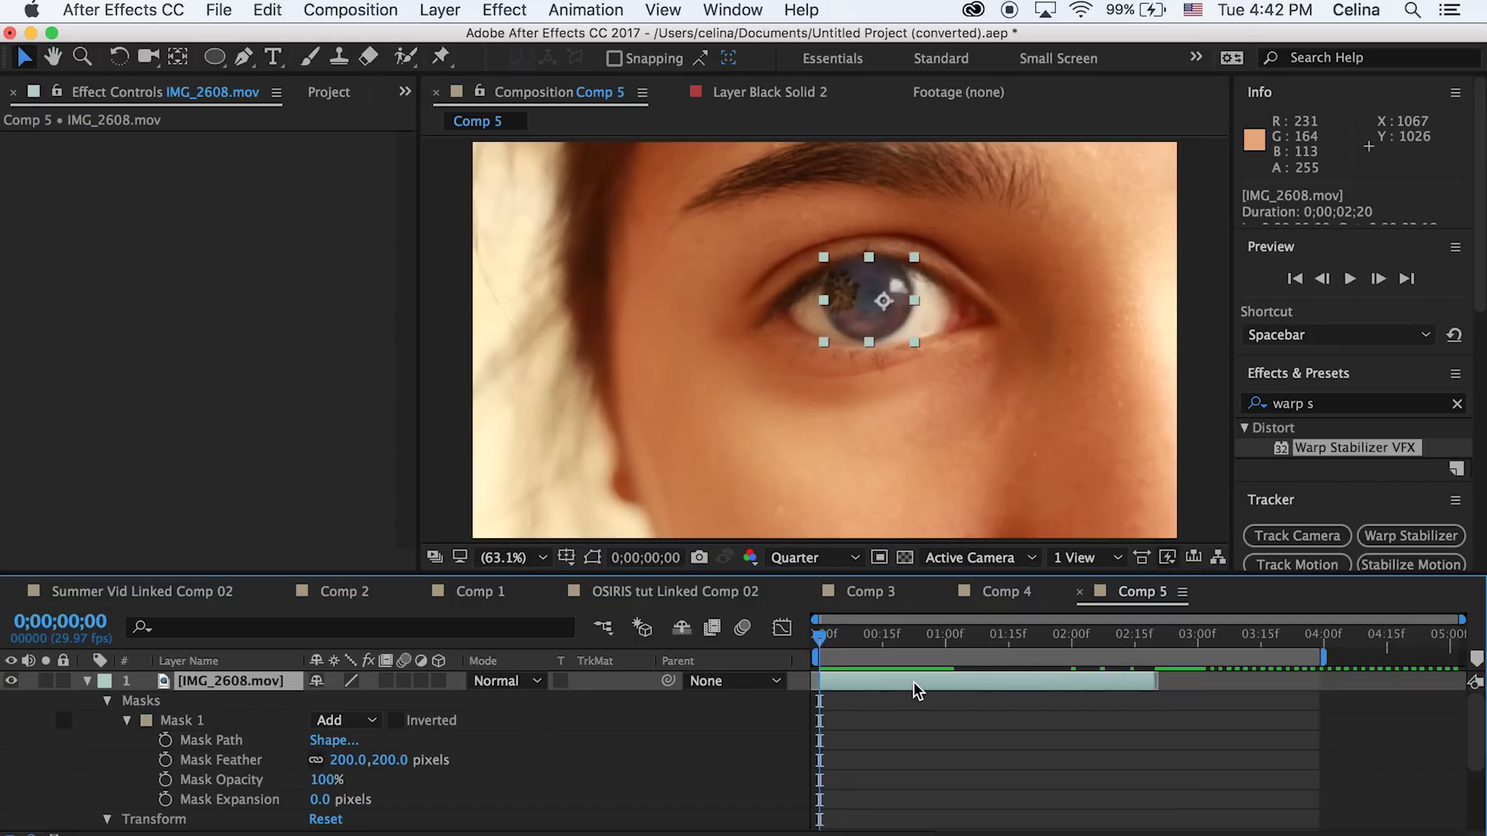
pyautogui.click(109, 699)
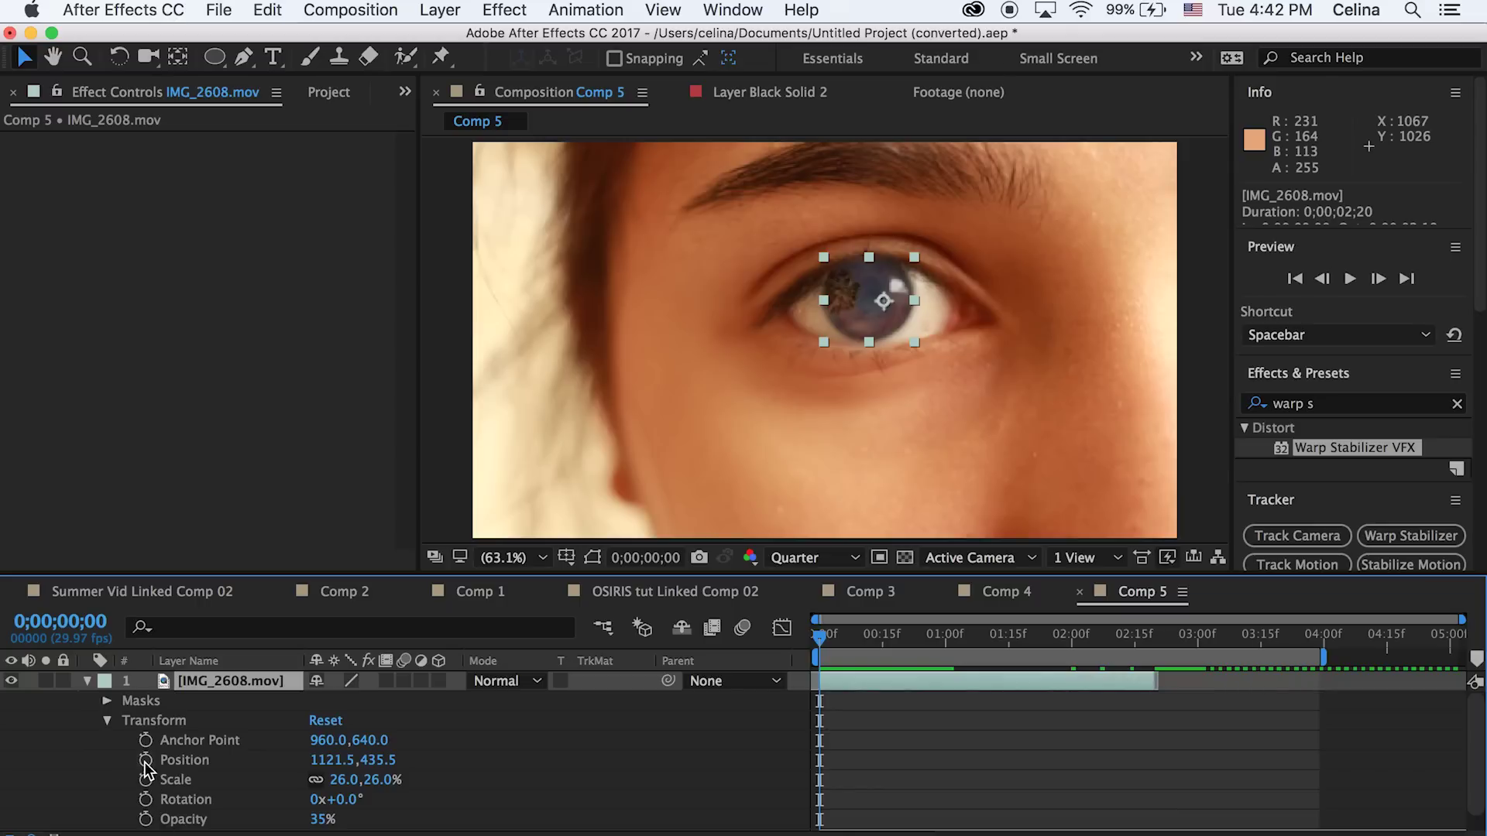
pyautogui.click(145, 762)
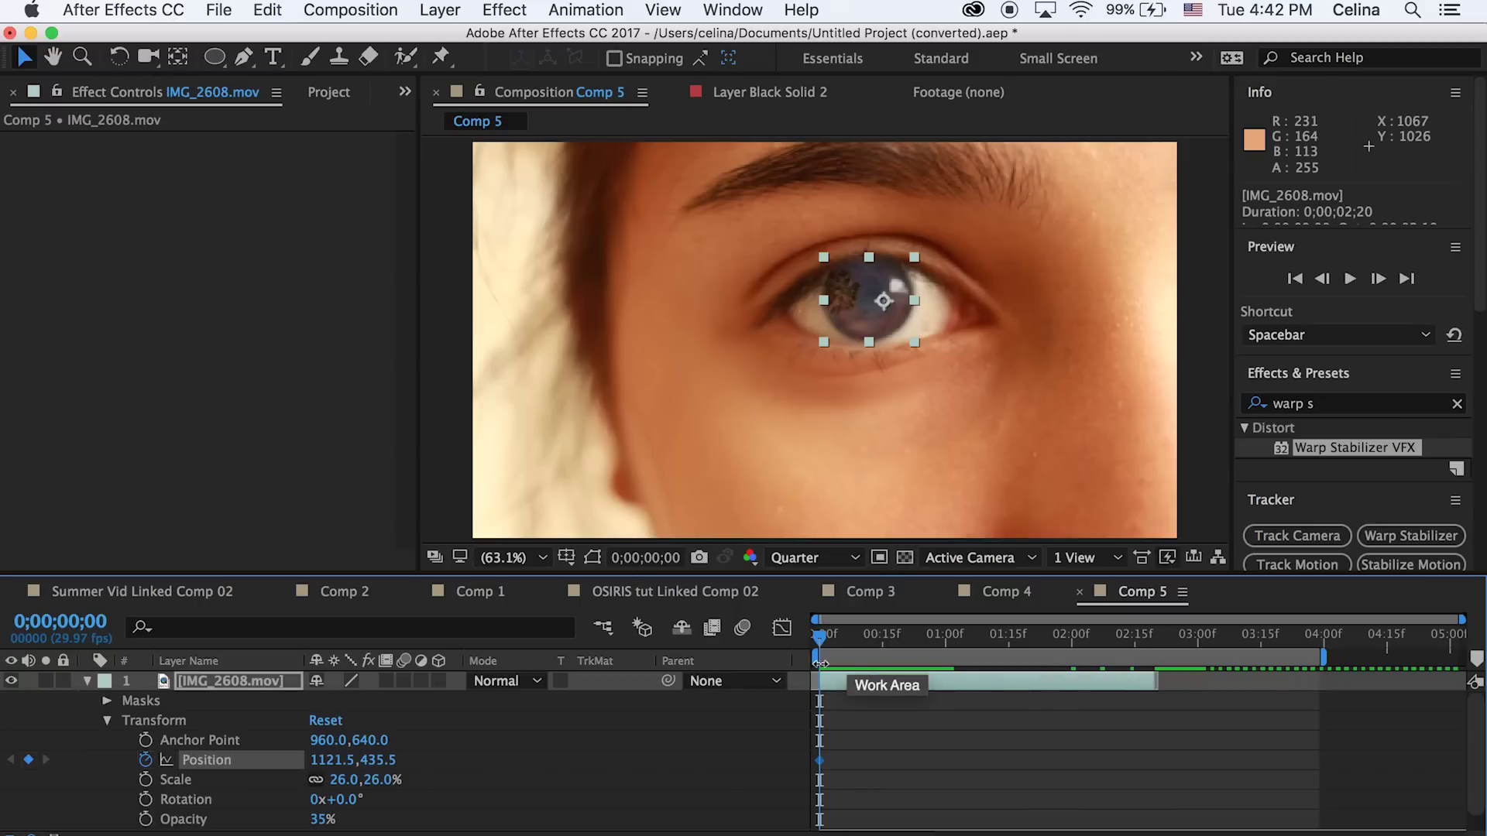
# Advance a few frames and shift the sky overlay to about 1124.7, 441.8 to follow the iris, adding a Position keyframe
pyautogui.press('pagedown')
pyautogui.press('pagedown')
pyautogui.press('pagedown')
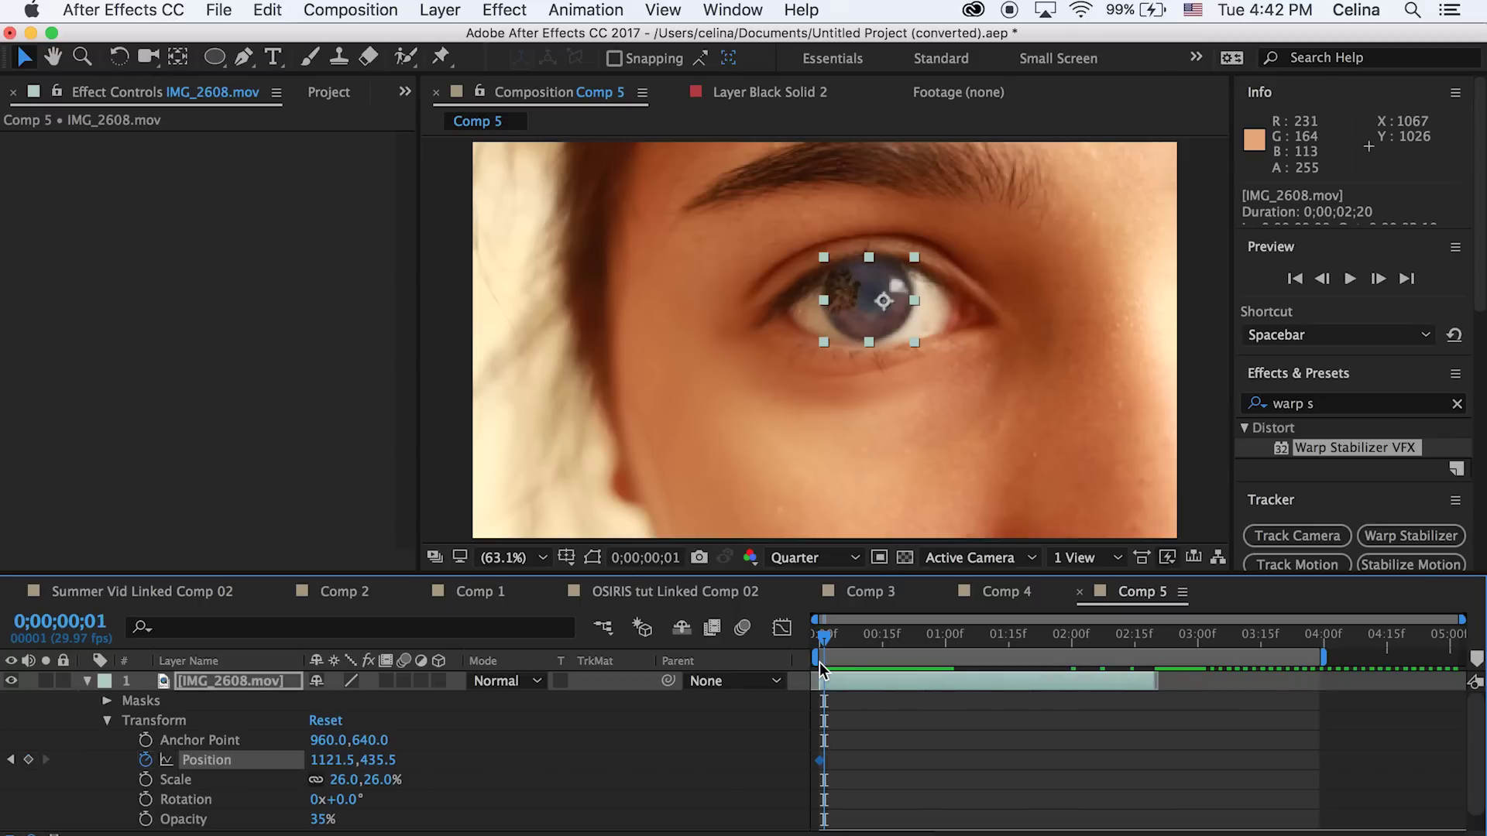
pyautogui.press('pagedown')
pyautogui.press('pagedown')
pyautogui.press('pageup')
pyautogui.press('pageup')
pyautogui.press('pagedown')
pyautogui.press('pagedown')
pyautogui.click(864, 308)
pyautogui.moveTo(863, 307); pyautogui.dragTo(865, 310)
# At 0;00;00;15, realign the sky overlay with the iris at about 1118.4, 441.8 as another Position keyframe
pyautogui.press('pagedown')
pyautogui.press('pagedown')
pyautogui.press('pagedown')
pyautogui.press('pagedown')
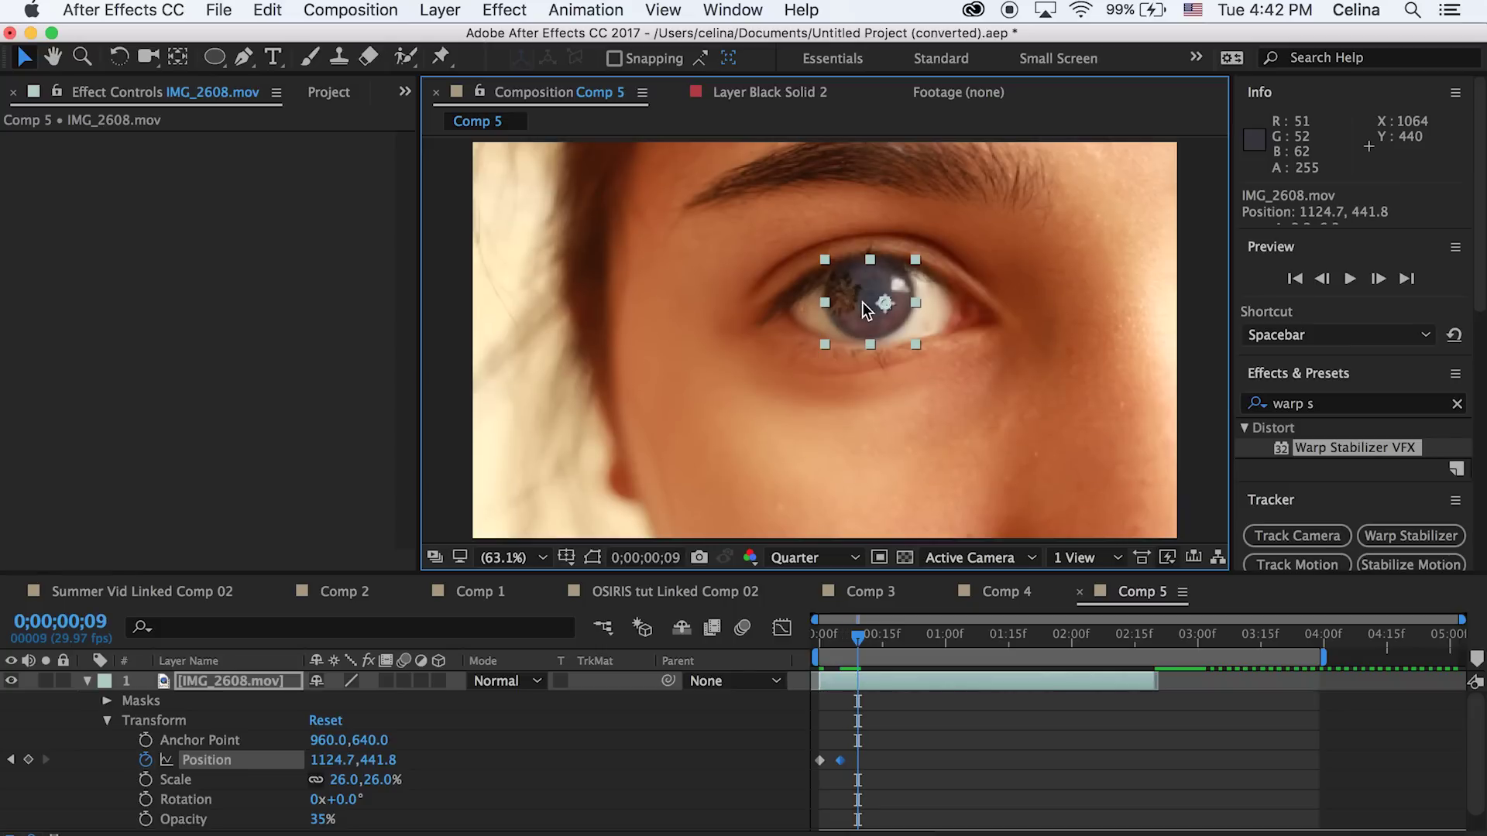
pyautogui.press('pagedown')
pyautogui.press('pagedown')
pyautogui.press('pagedown')
pyautogui.press('pagedown')
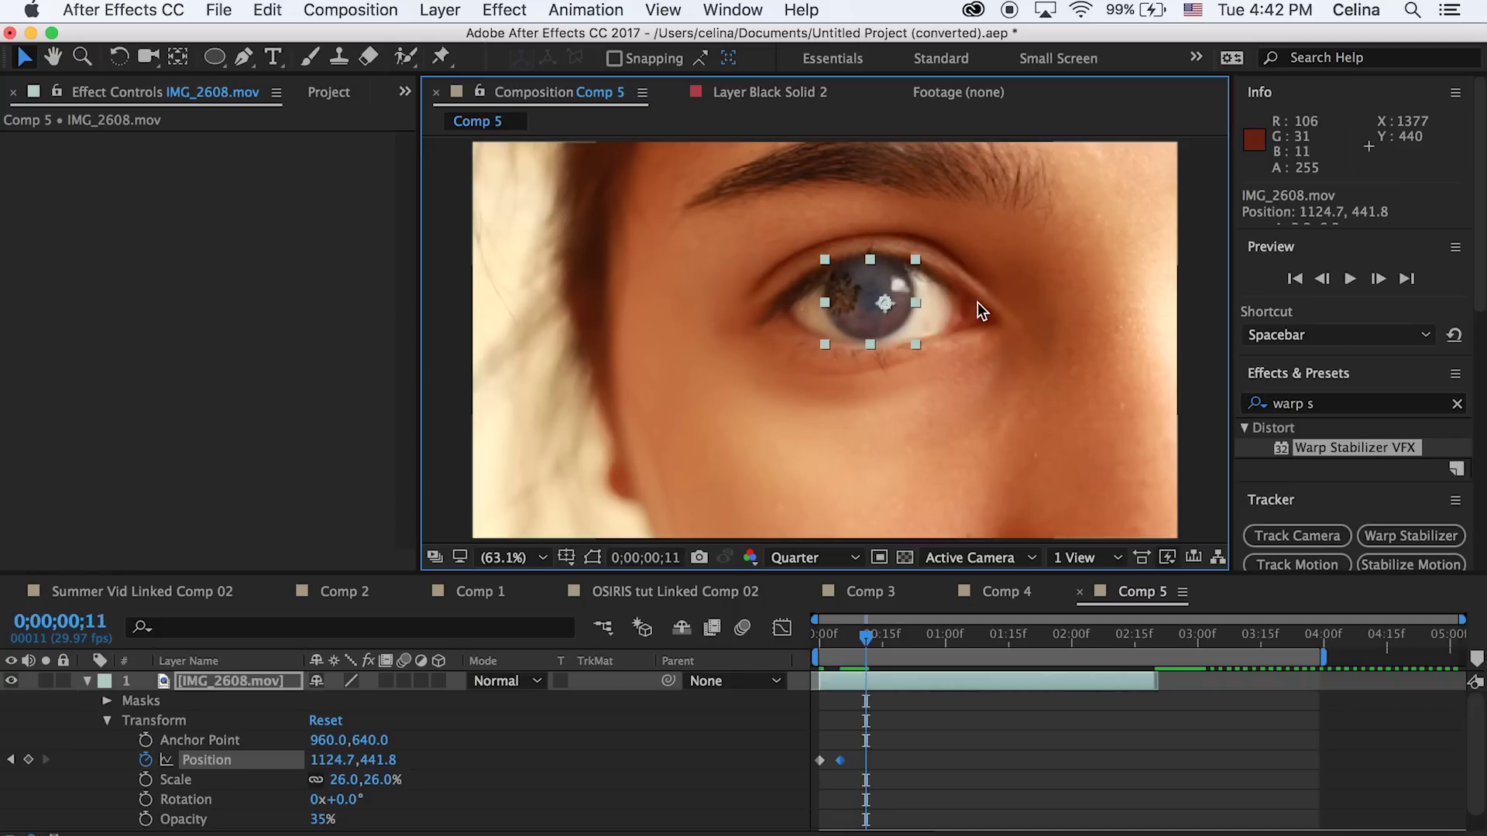
pyautogui.press('pagedown')
pyautogui.press('pagedown')
pyautogui.moveTo(868, 310); pyautogui.dragTo(866, 303)
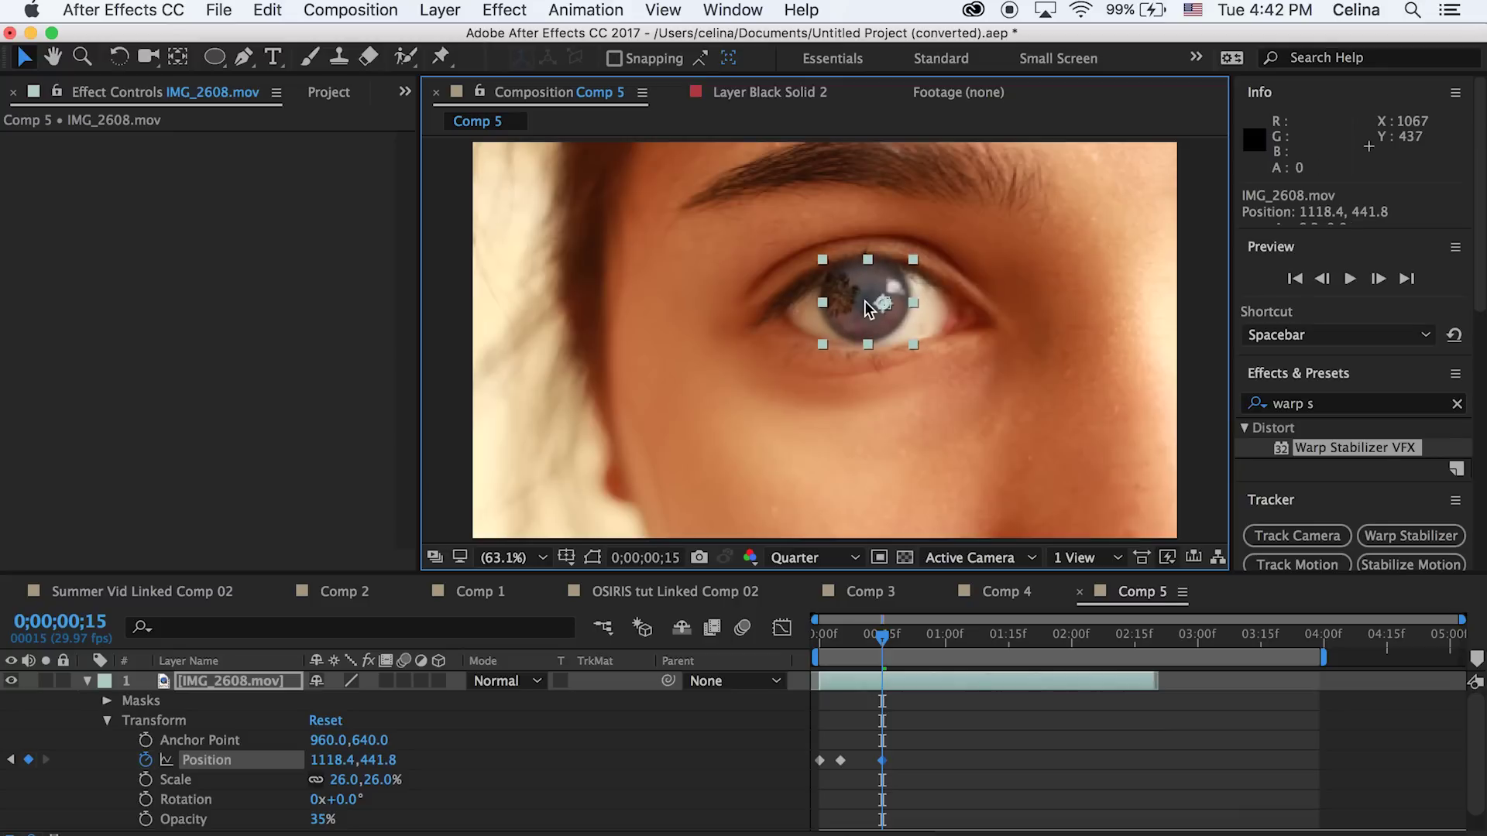
# At 0;00;00;18, realign the sky overlay with the iris at about 1112.0, 448.2, adding a Position keyframe
pyautogui.press('pagedown')
pyautogui.press('pagedown')
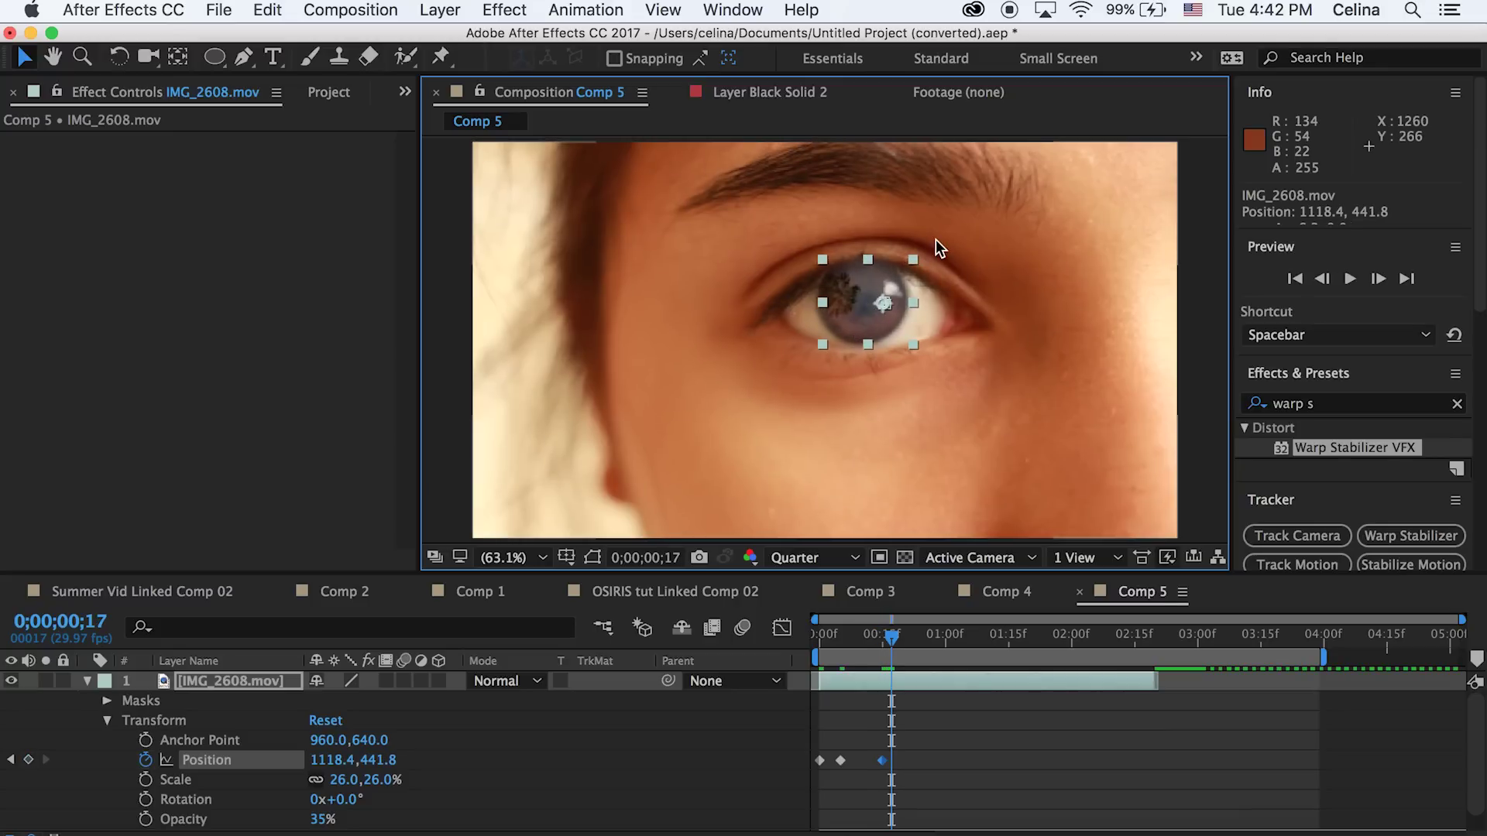
pyautogui.press('pagedown')
pyautogui.moveTo(858, 302); pyautogui.dragTo(854, 304)
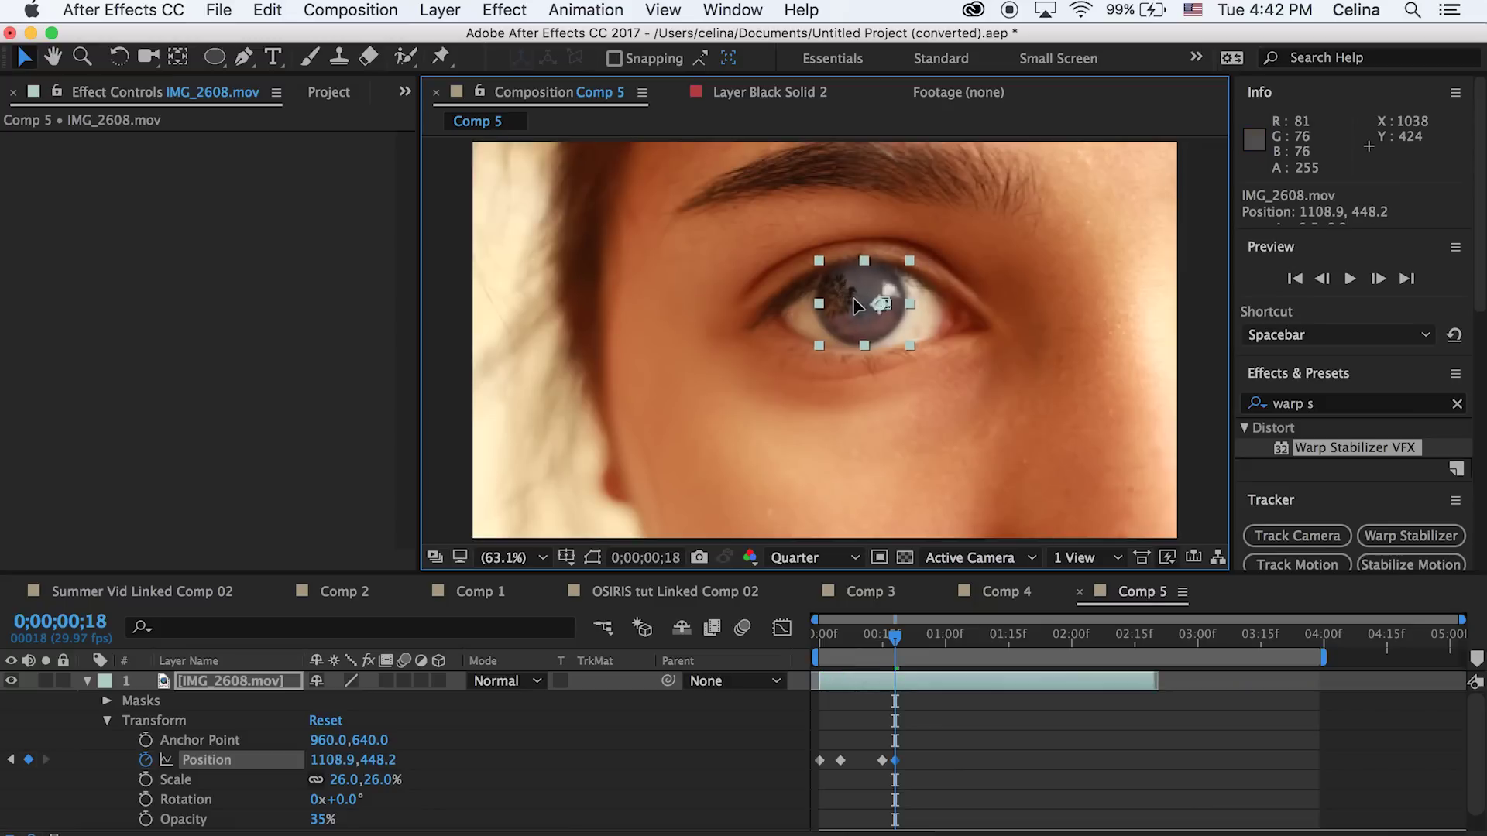
# Advance to about 0;00;00;21 and shift the sky overlay to 1102.5, 451.3 as another Position keyframe
pyautogui.press('pagedown')
pyautogui.press('pagedown')
pyautogui.press('pagedown')
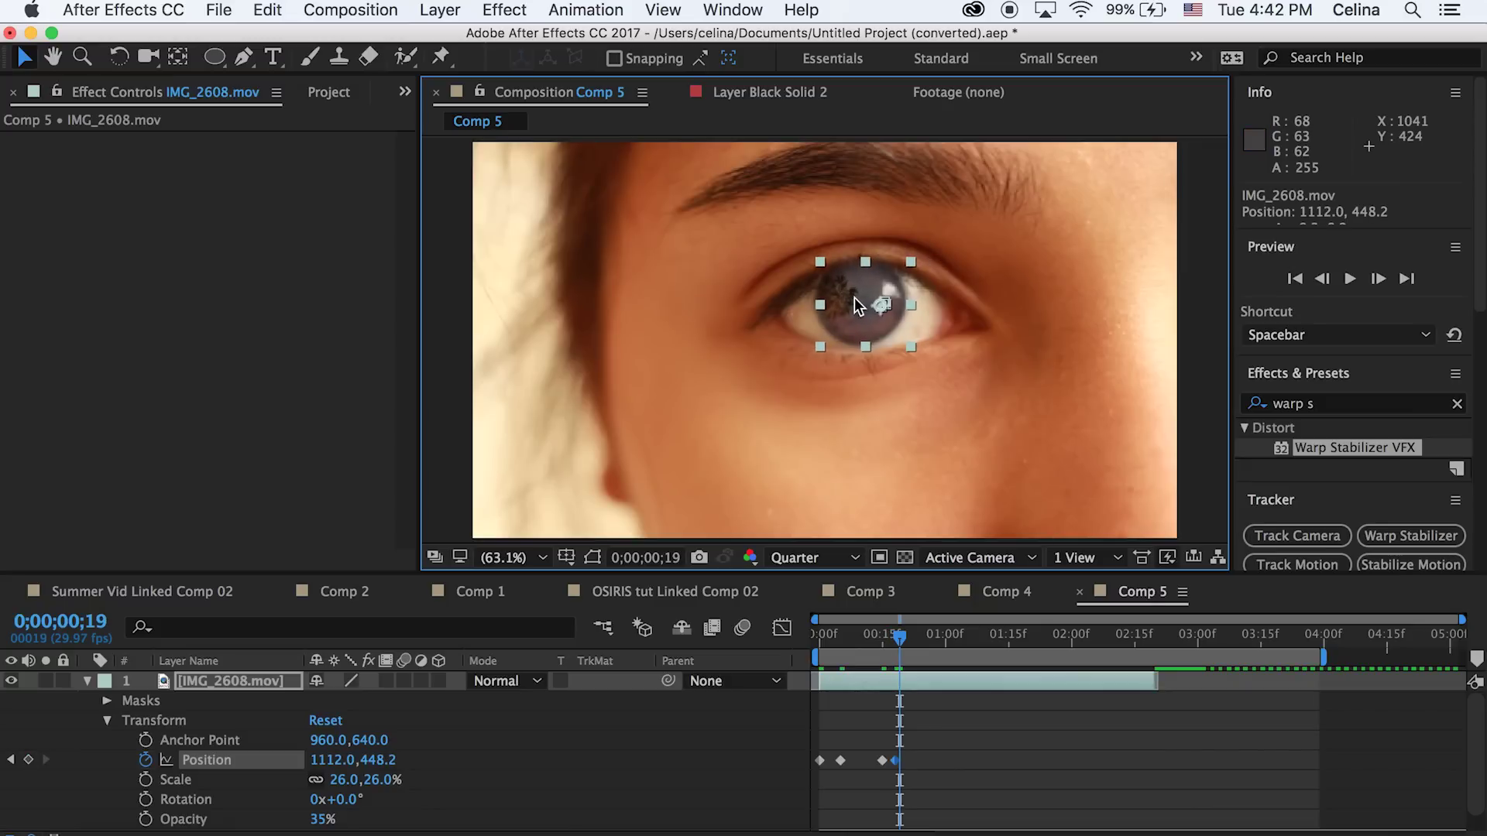
pyautogui.moveTo(853, 298); pyautogui.dragTo(852, 299)
# Continue keyframing the overlay's Position every few frames to about 0;00;01;18, ending at 1032.8, 394.3 over the iris
pyautogui.press('pagedown')
pyautogui.press('pagedown')
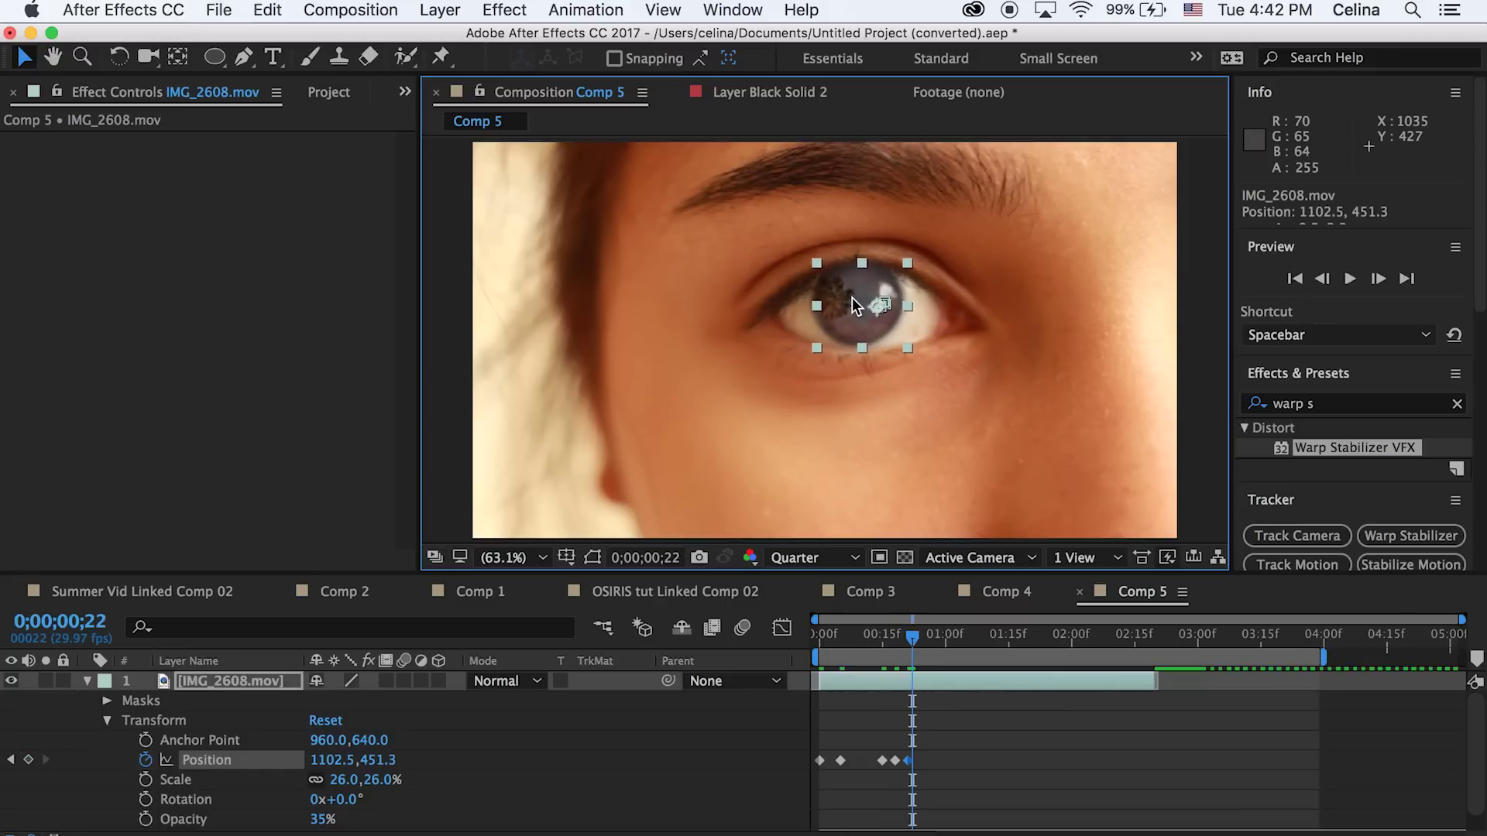
pyautogui.moveTo(852, 298); pyautogui.dragTo(852, 297)
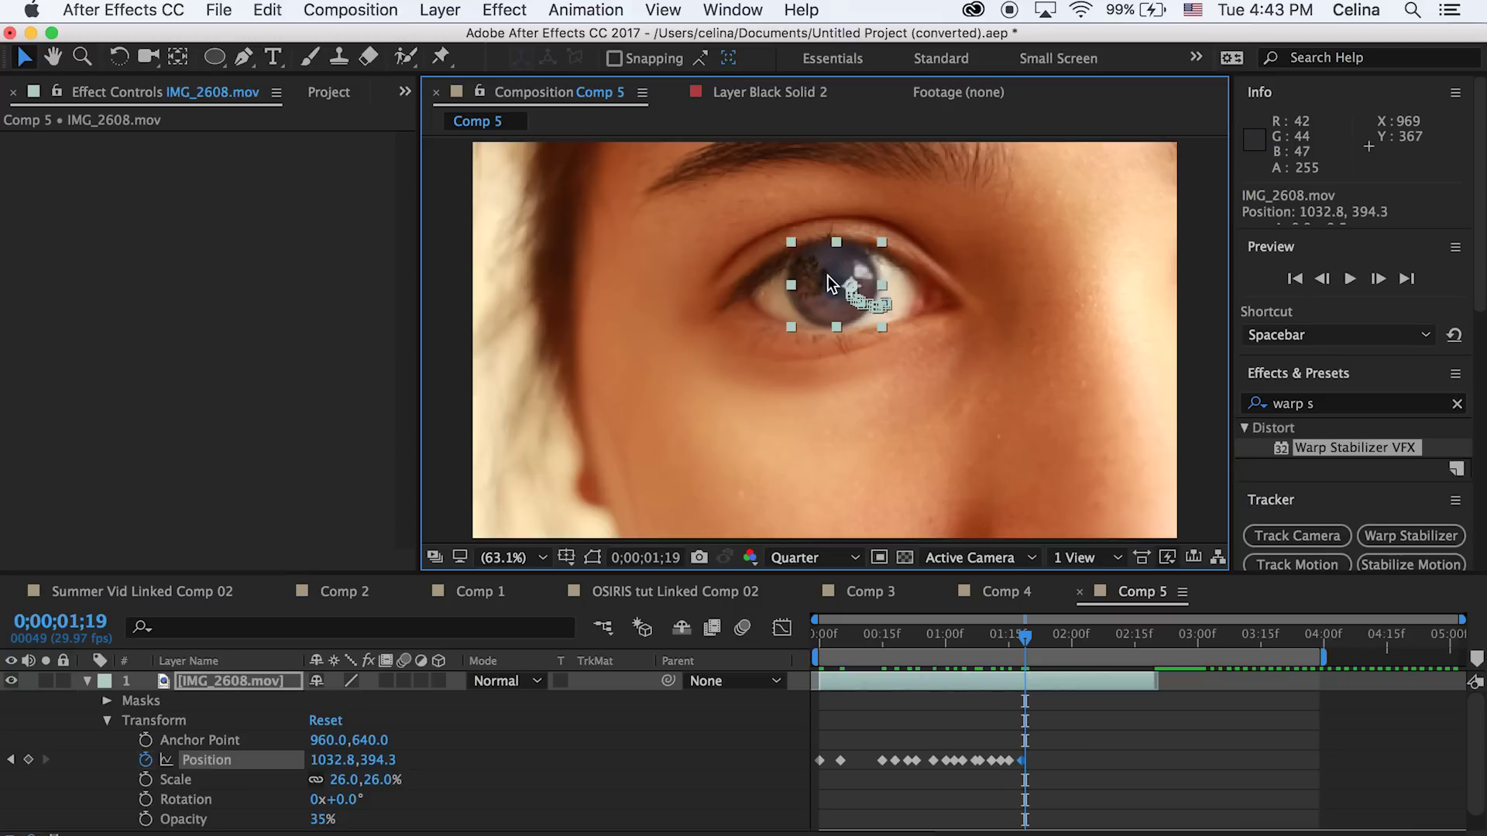
pyautogui.press('pagedown')
pyautogui.press('pagedown')
pyautogui.press('pagedown')
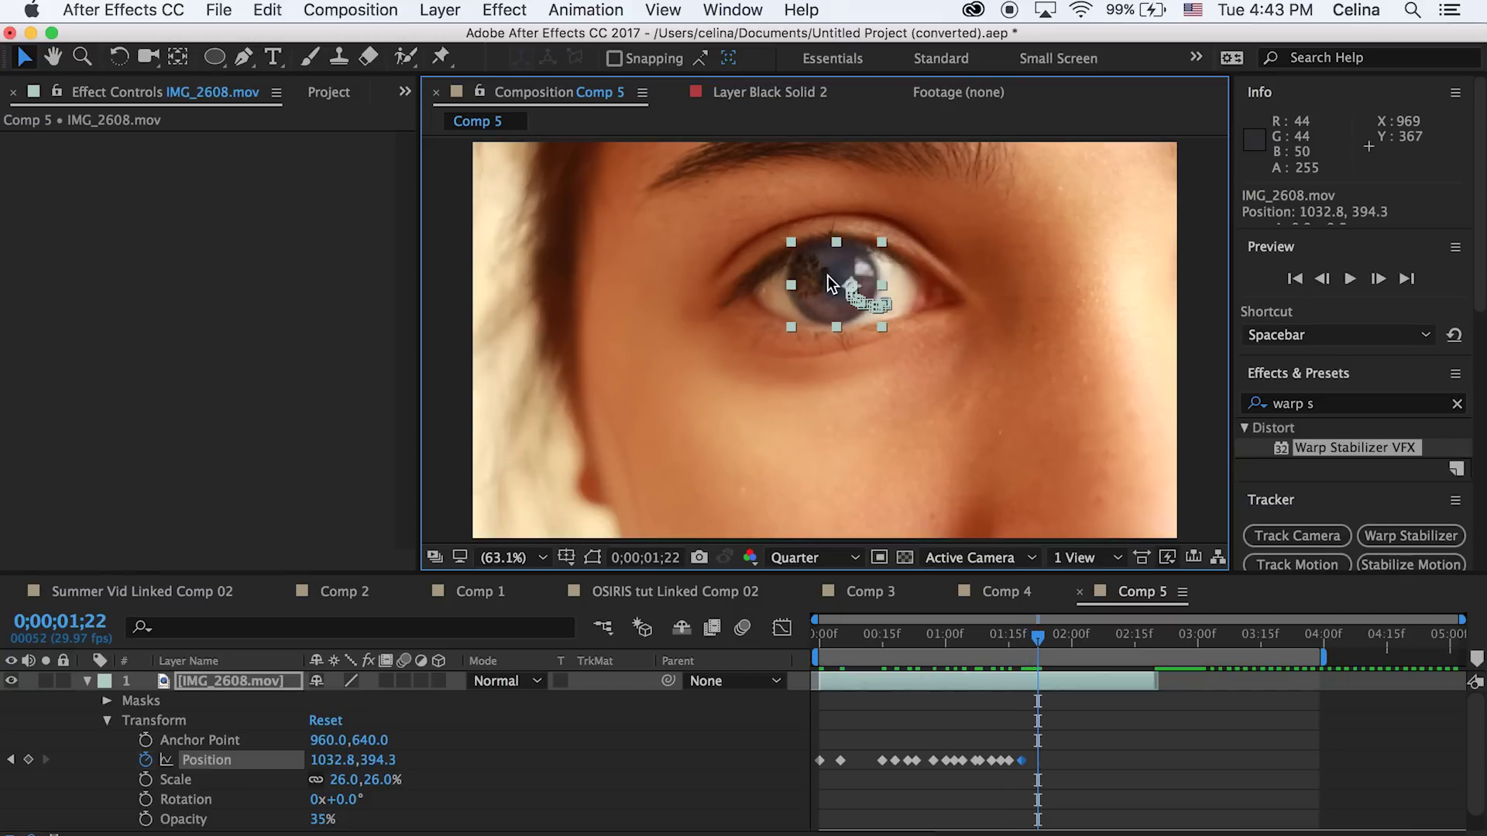
# Play the composition from the first frame to check how the sky overlay follows the iris
pyautogui.press('Home')
pyautogui.press('space')
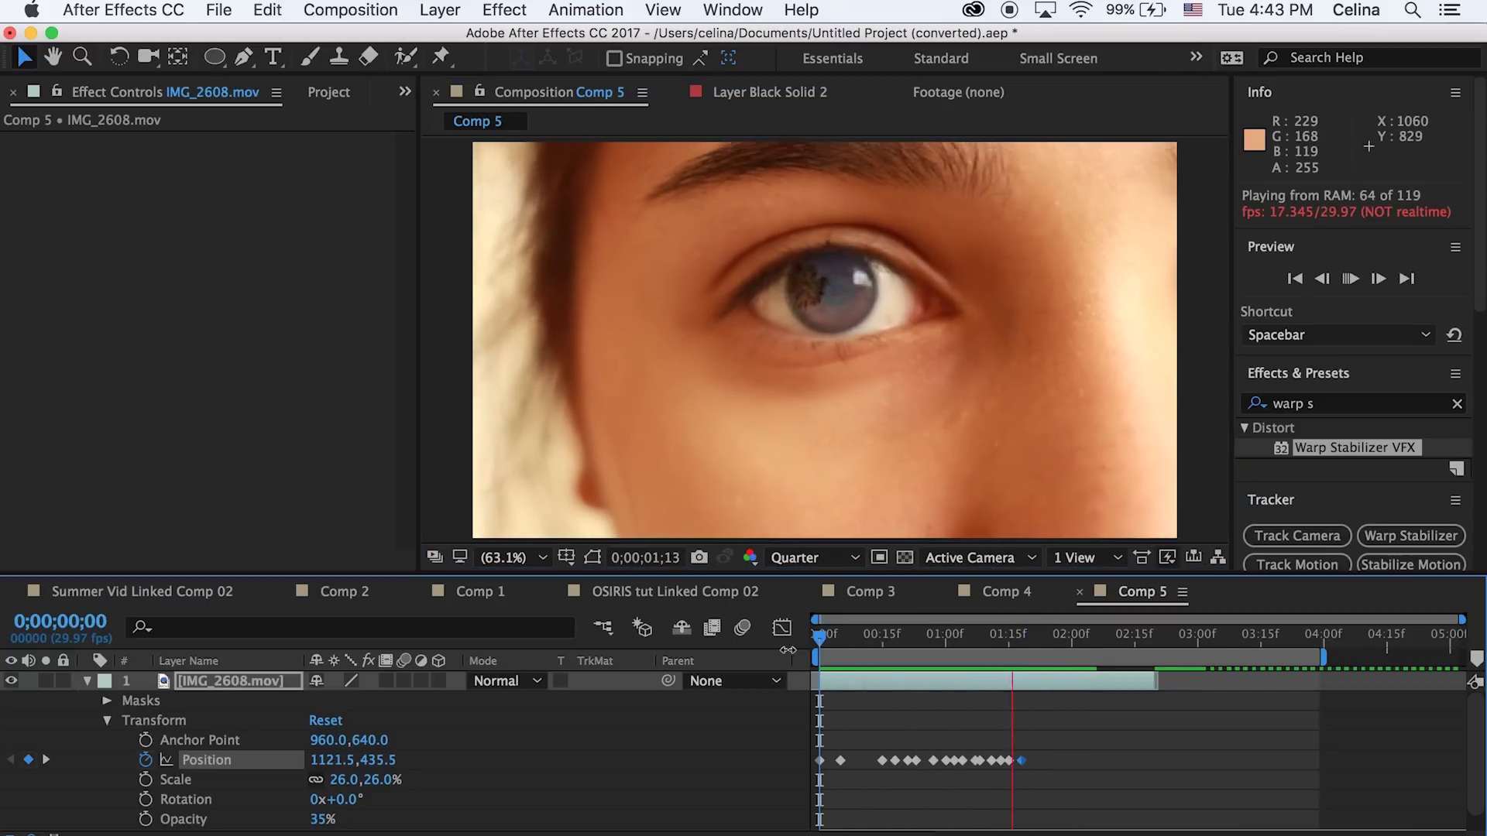
pyautogui.press('space')
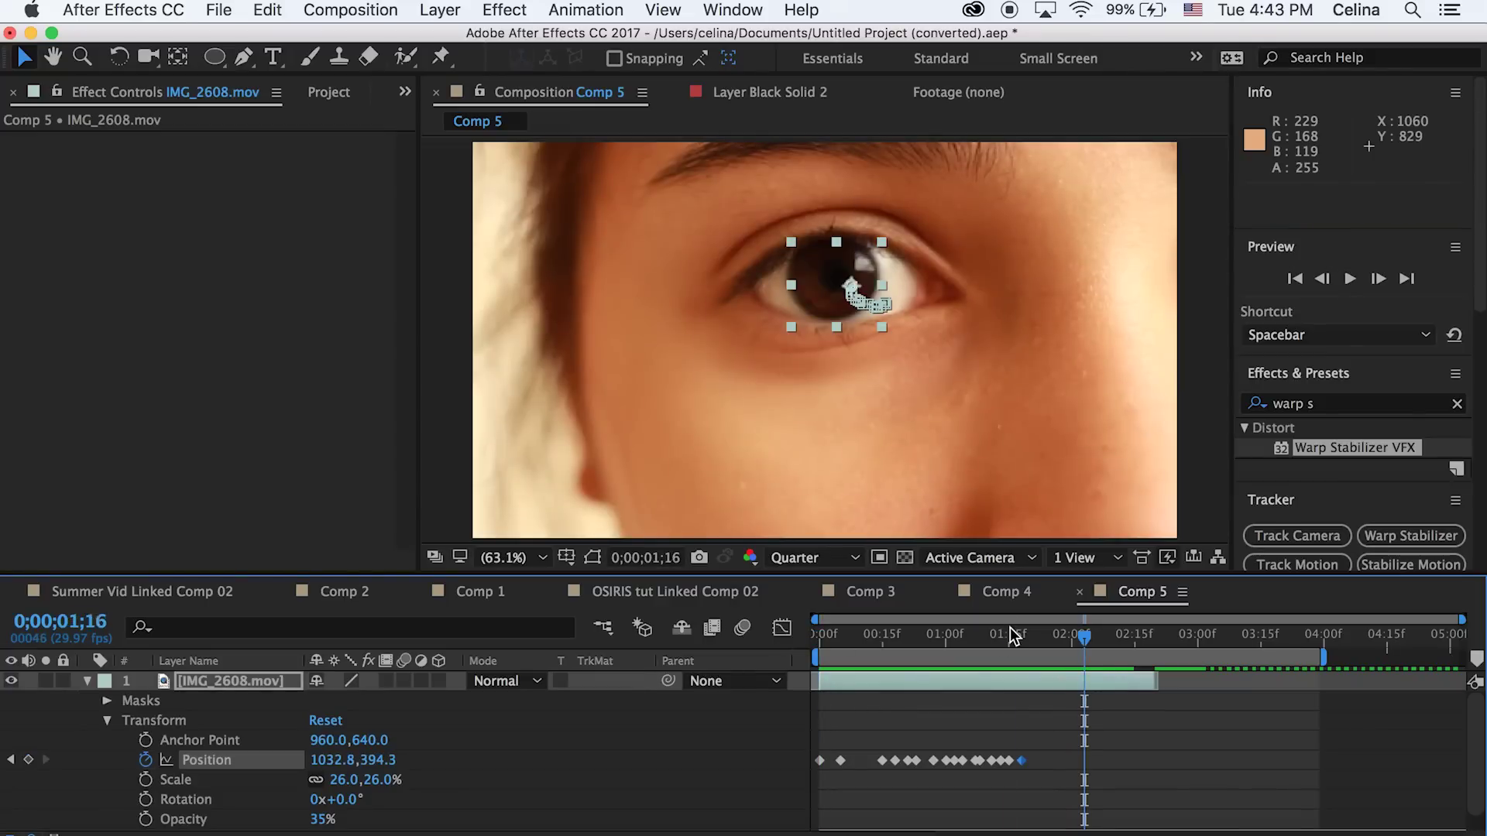
pyautogui.press('Home')
pyautogui.press('space')
pyautogui.press('space')
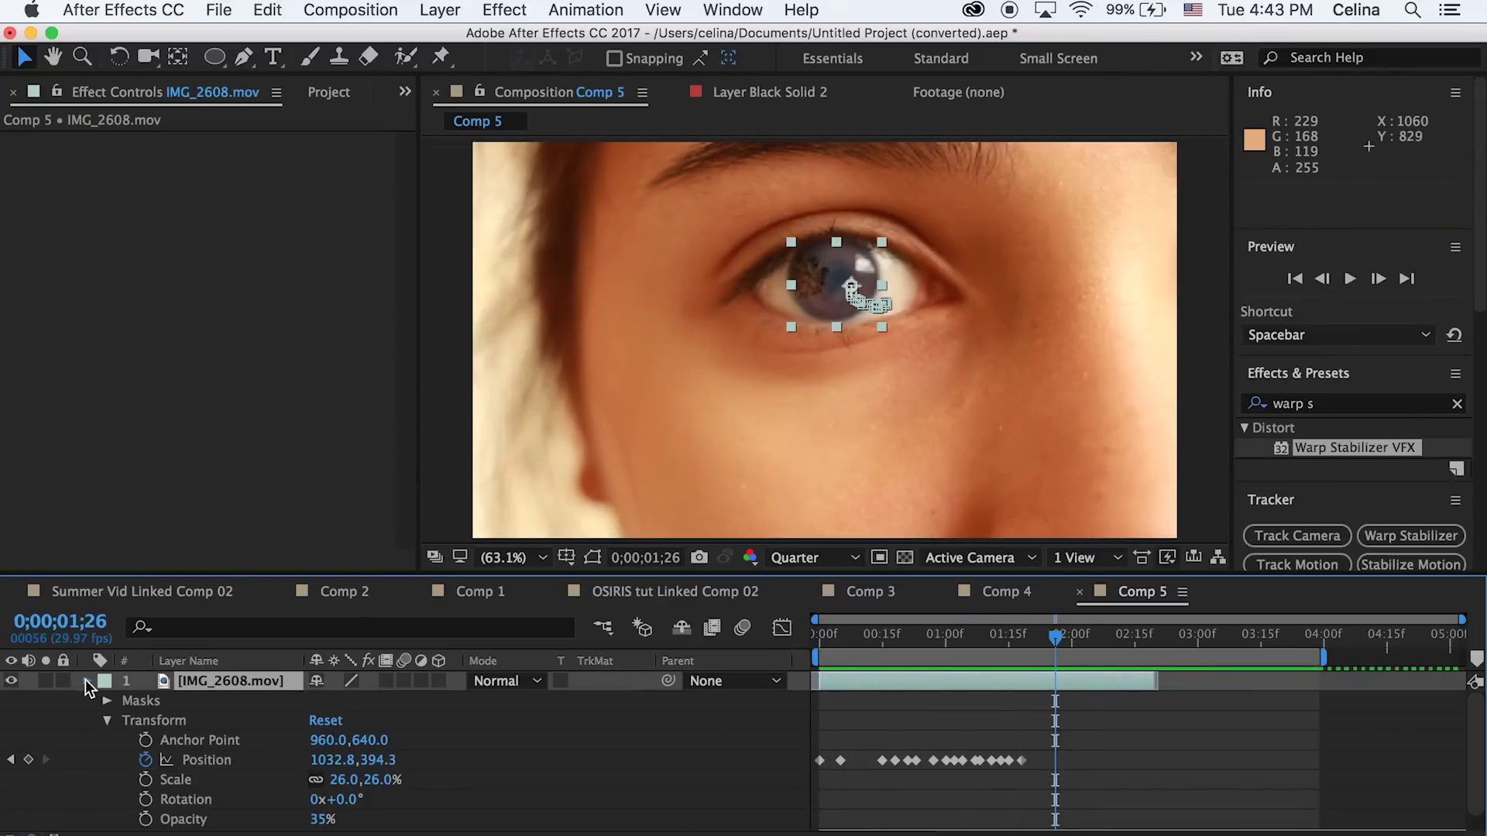
# Collapse the IMG_2608.mov layer's properties, deselect the layer, and replay the tracked eye from near the start
pyautogui.click(86, 681)
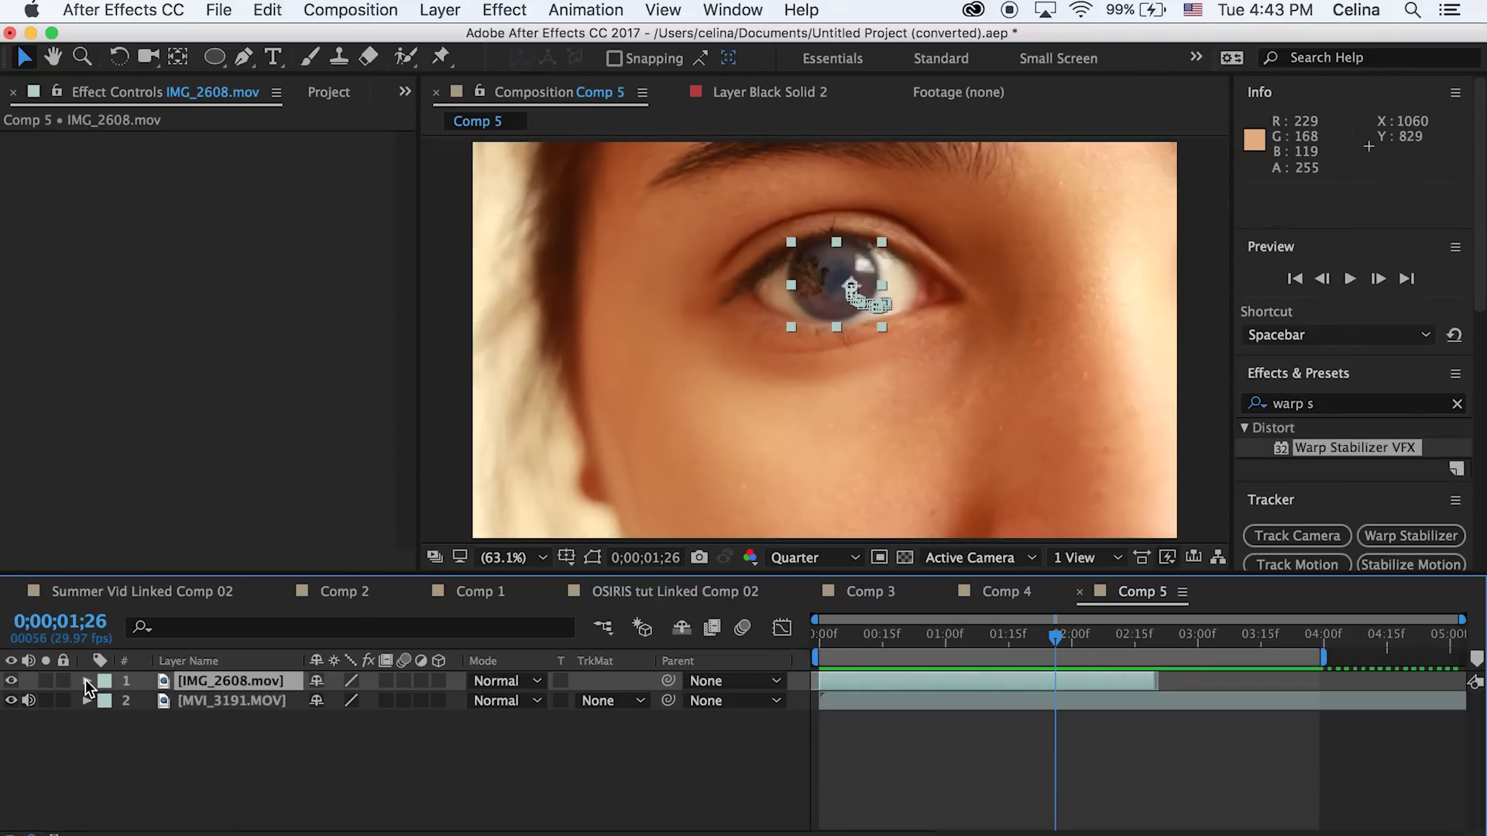
pyautogui.click(1028, 767)
pyautogui.click(1045, 642)
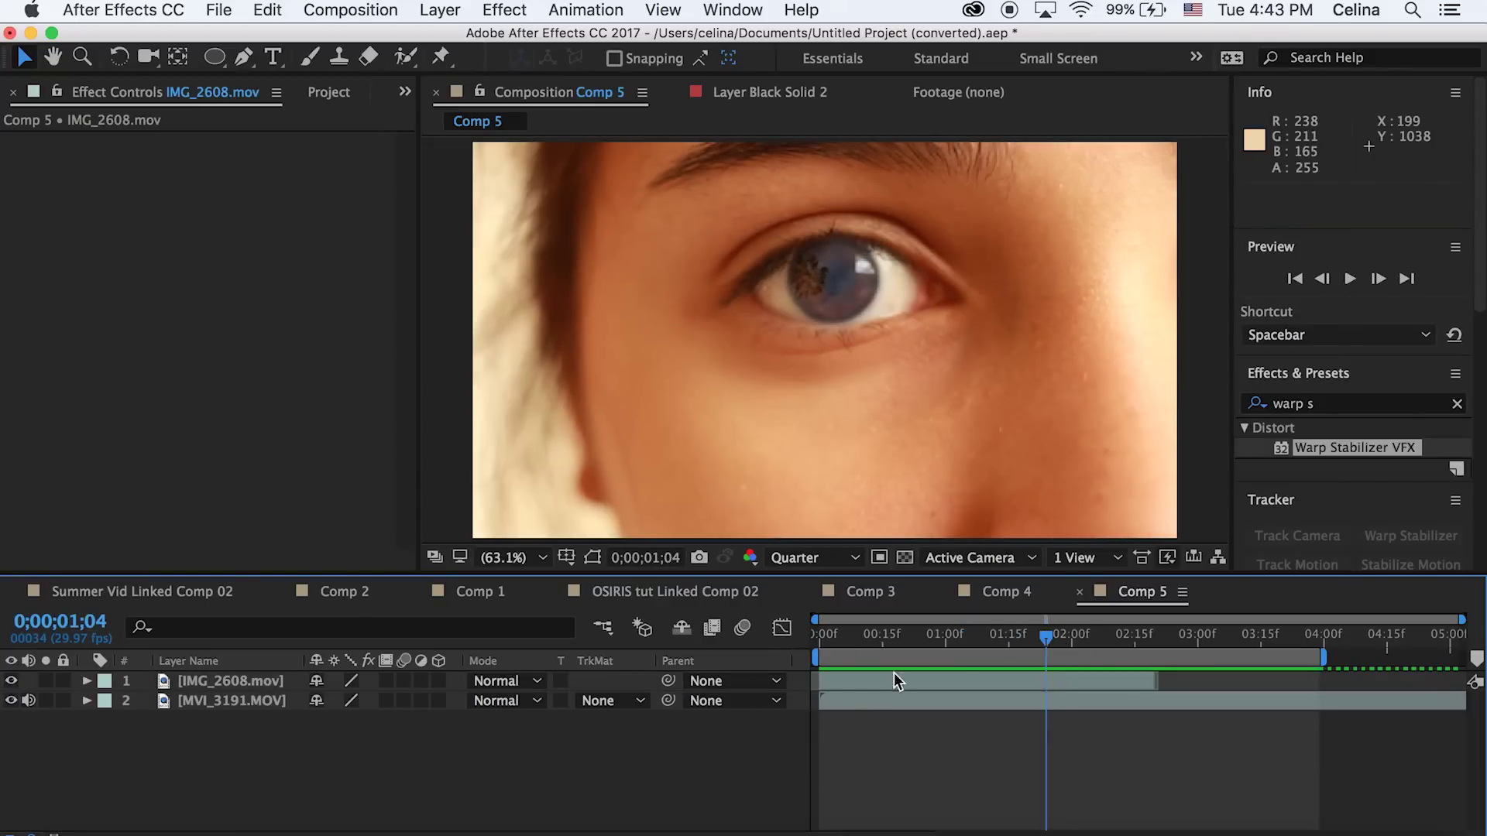
pyautogui.click(833, 717)
pyautogui.press('space')
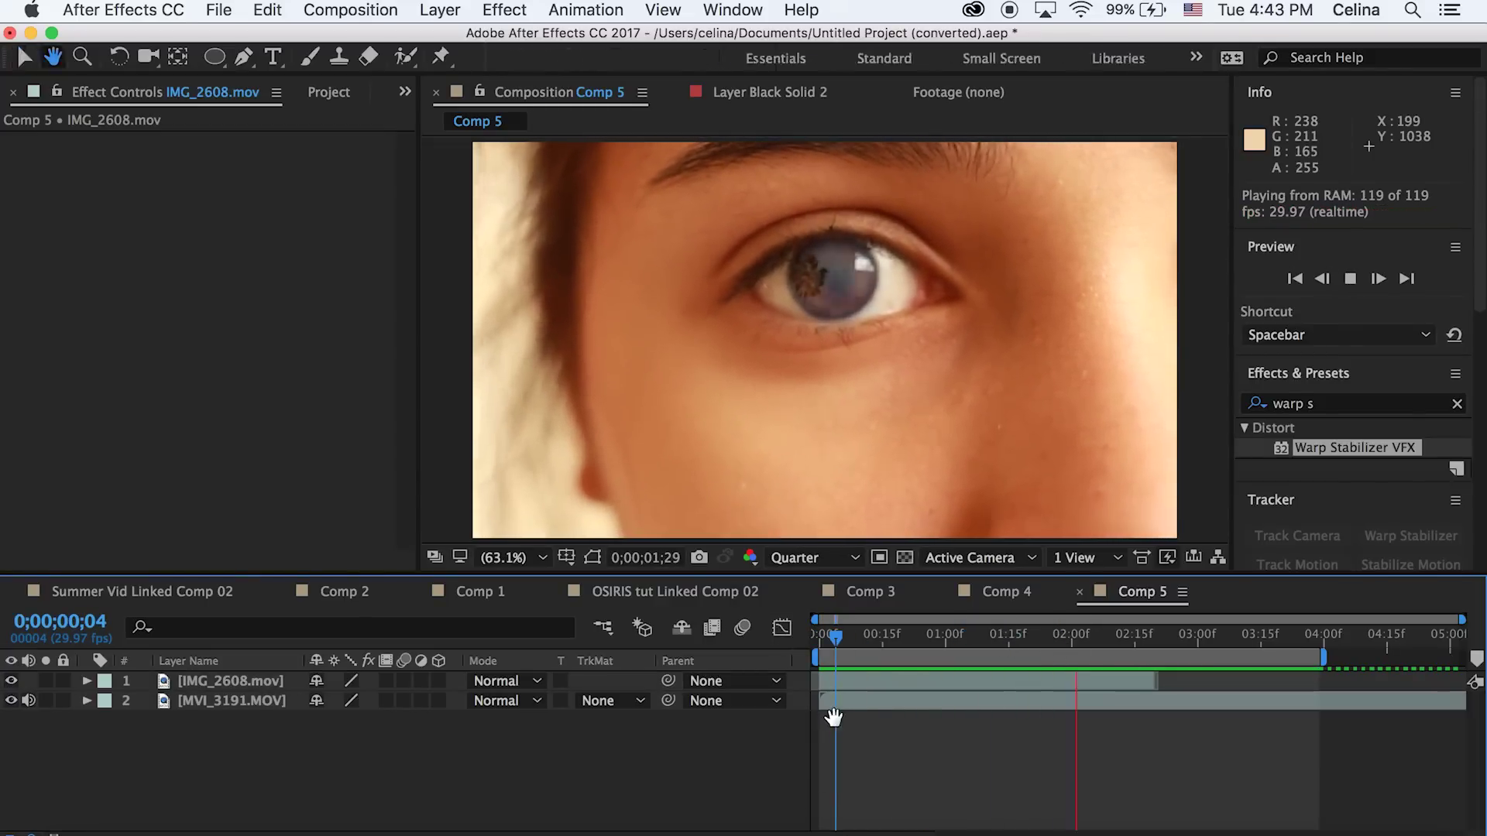
pyautogui.press('space')
# Trim the end of the IMG_2608.mov overlay to about 0;00;01;17 and return to 0;00;01;15
pyautogui.moveTo(1091, 634); pyautogui.dragTo(946, 675)
pyautogui.click(946, 680)
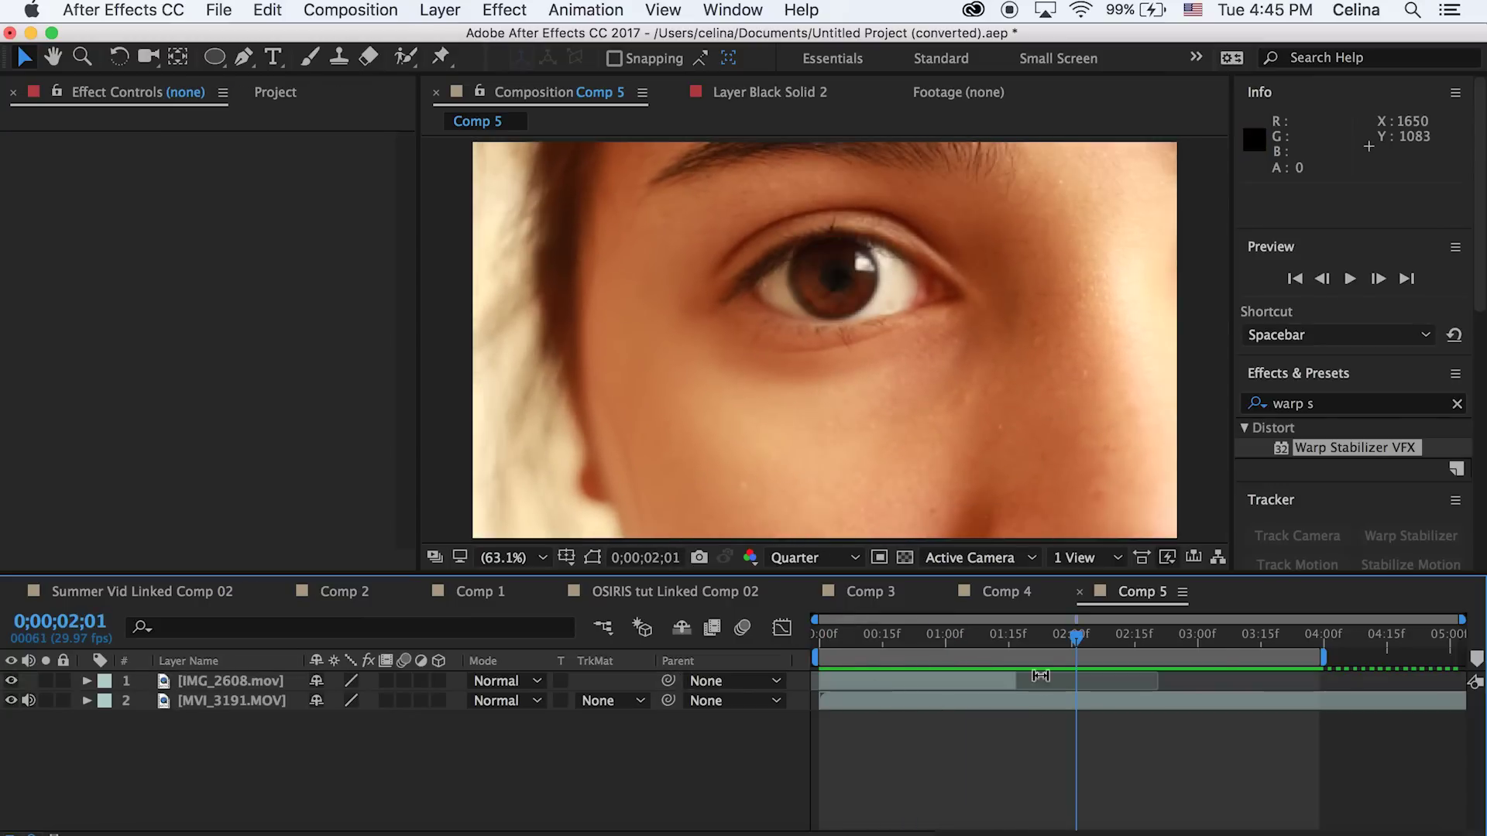
pyautogui.click(1008, 633)
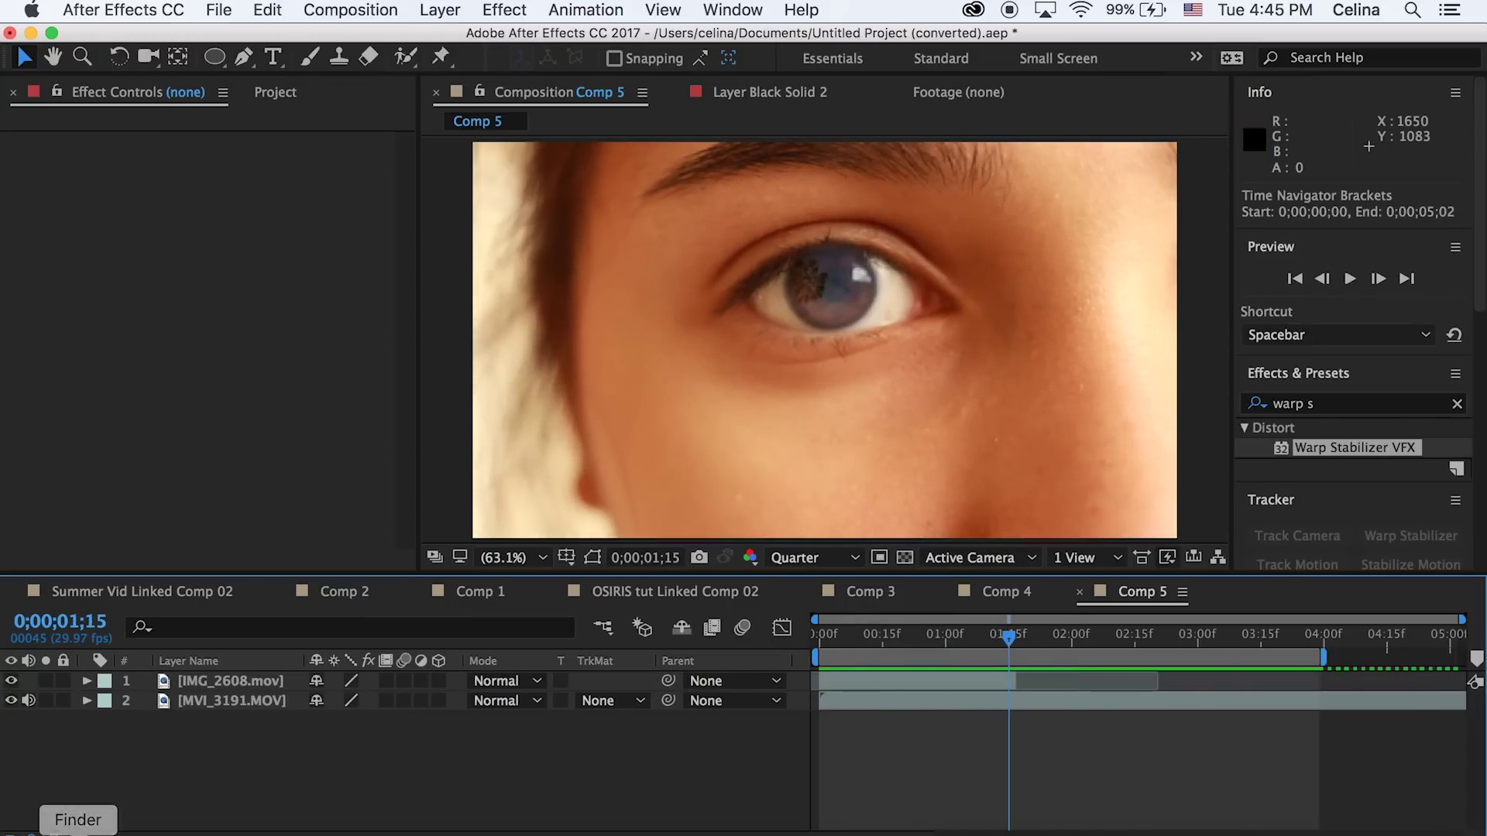
# Add a second, full-frame IMG_2608.mov clip starting where the trimmed overlay ends, and place it below that layer
pyautogui.click(77, 833)
pyautogui.moveTo(823, 588); pyautogui.dragTo(1017, 683)
pyautogui.moveTo(219, 682); pyautogui.dragTo(225, 710)
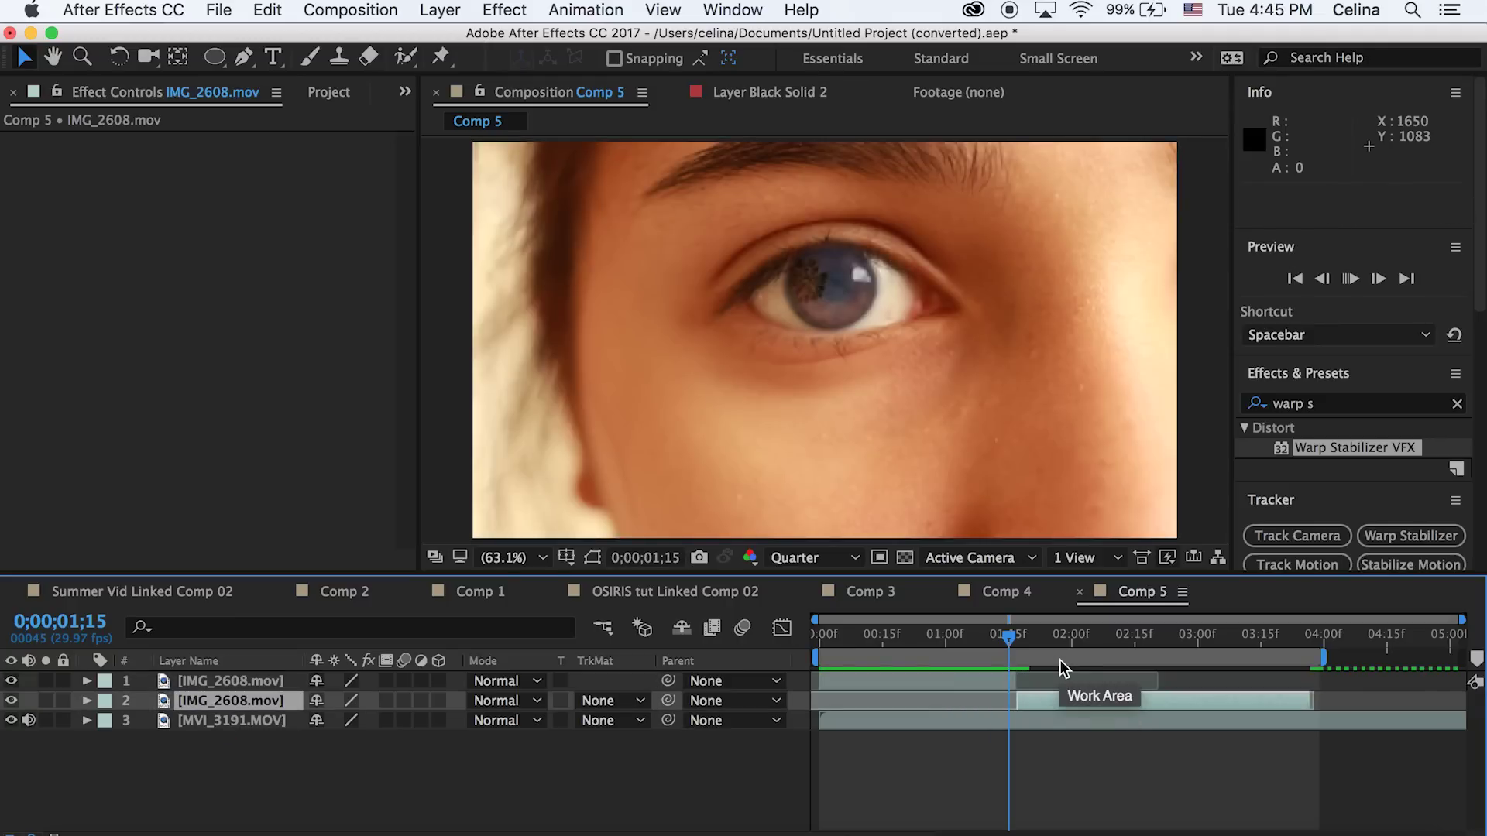
# Scrub around the cut and preview the Adjustment Layer 1 transition from 0;00;01;09
pyautogui.click(1050, 640)
pyautogui.moveTo(1032, 639); pyautogui.dragTo(964, 673)
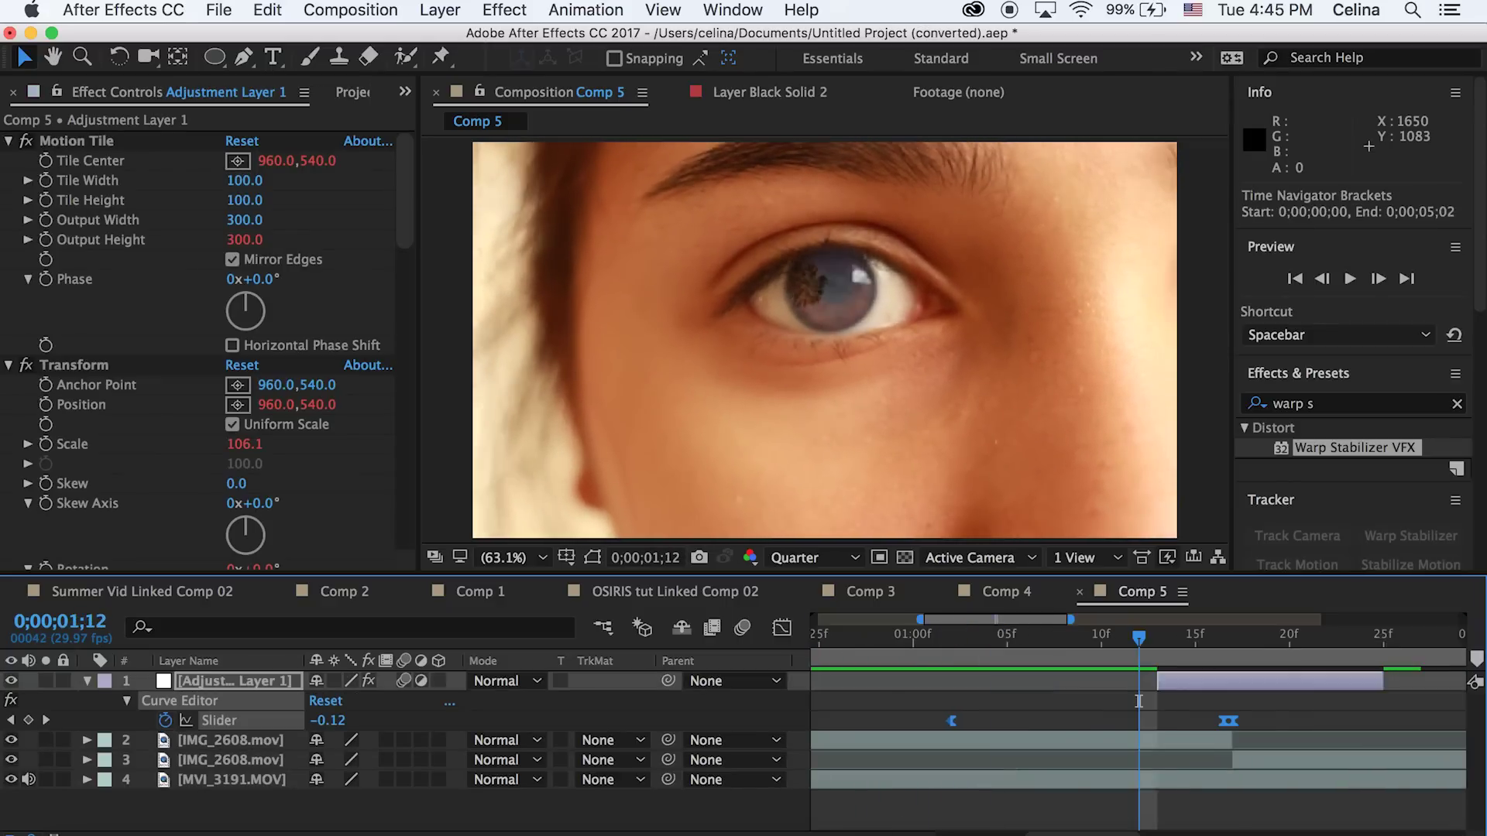
pyautogui.moveTo(1150, 641); pyautogui.dragTo(1047, 641)
pyautogui.press('space')
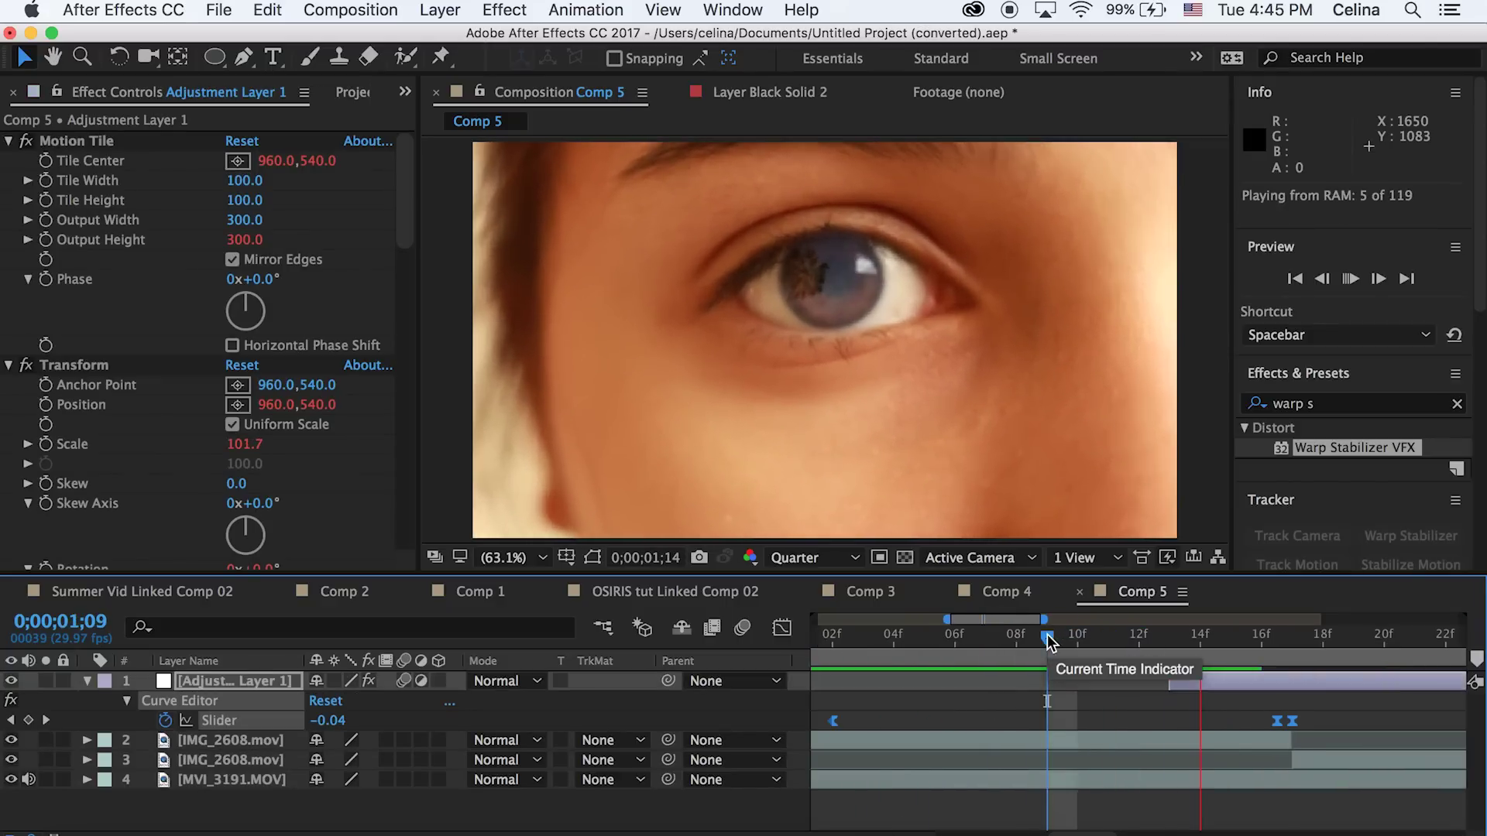
pyautogui.press('space')
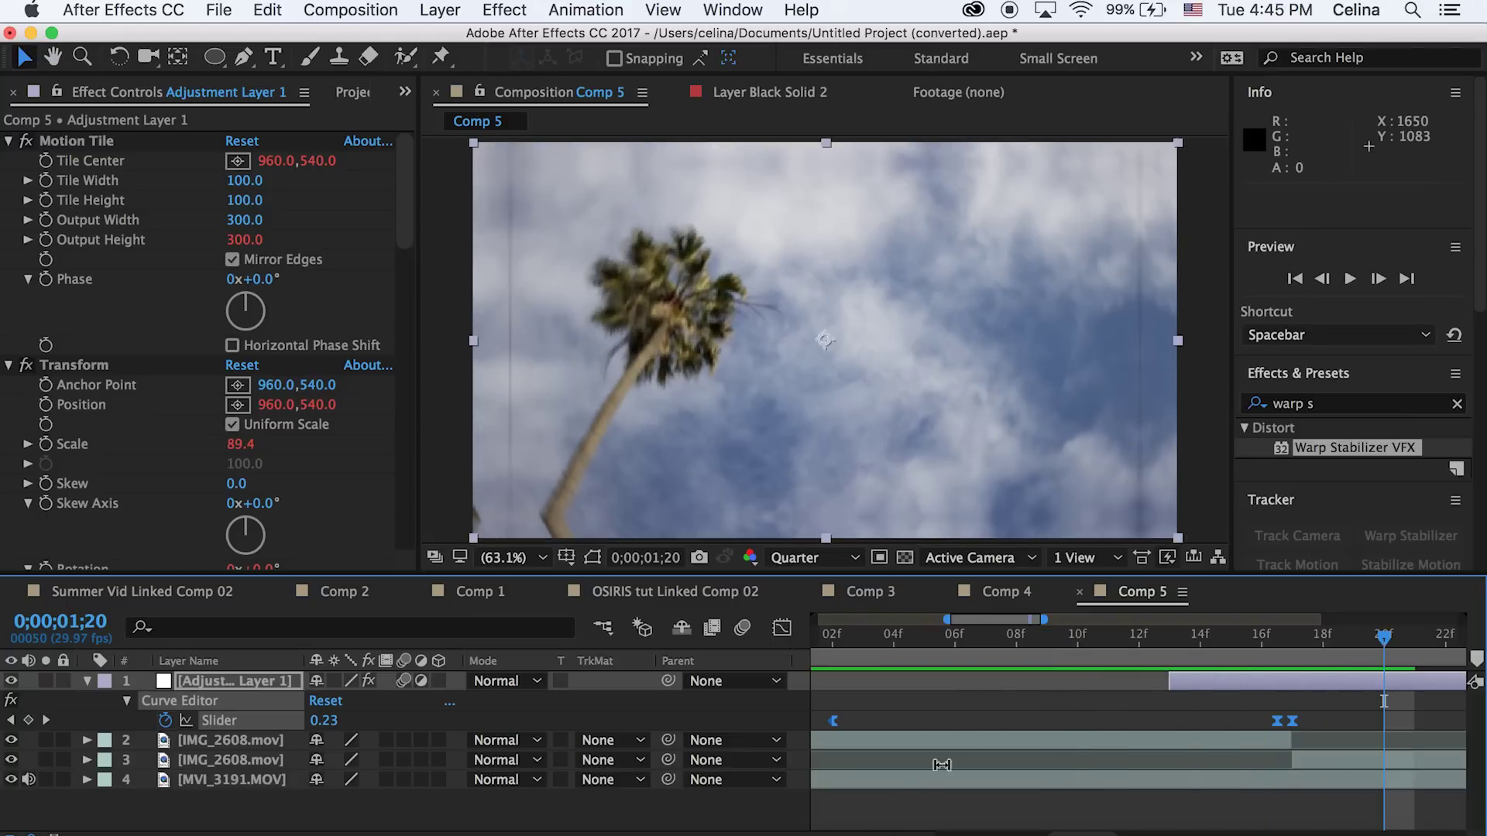
# Show the whole timeline and replay the eye-to-sky transition from 0;00;01;05
pyautogui.press(';')
pyautogui.moveTo(1106, 633); pyautogui.dragTo(1013, 640)
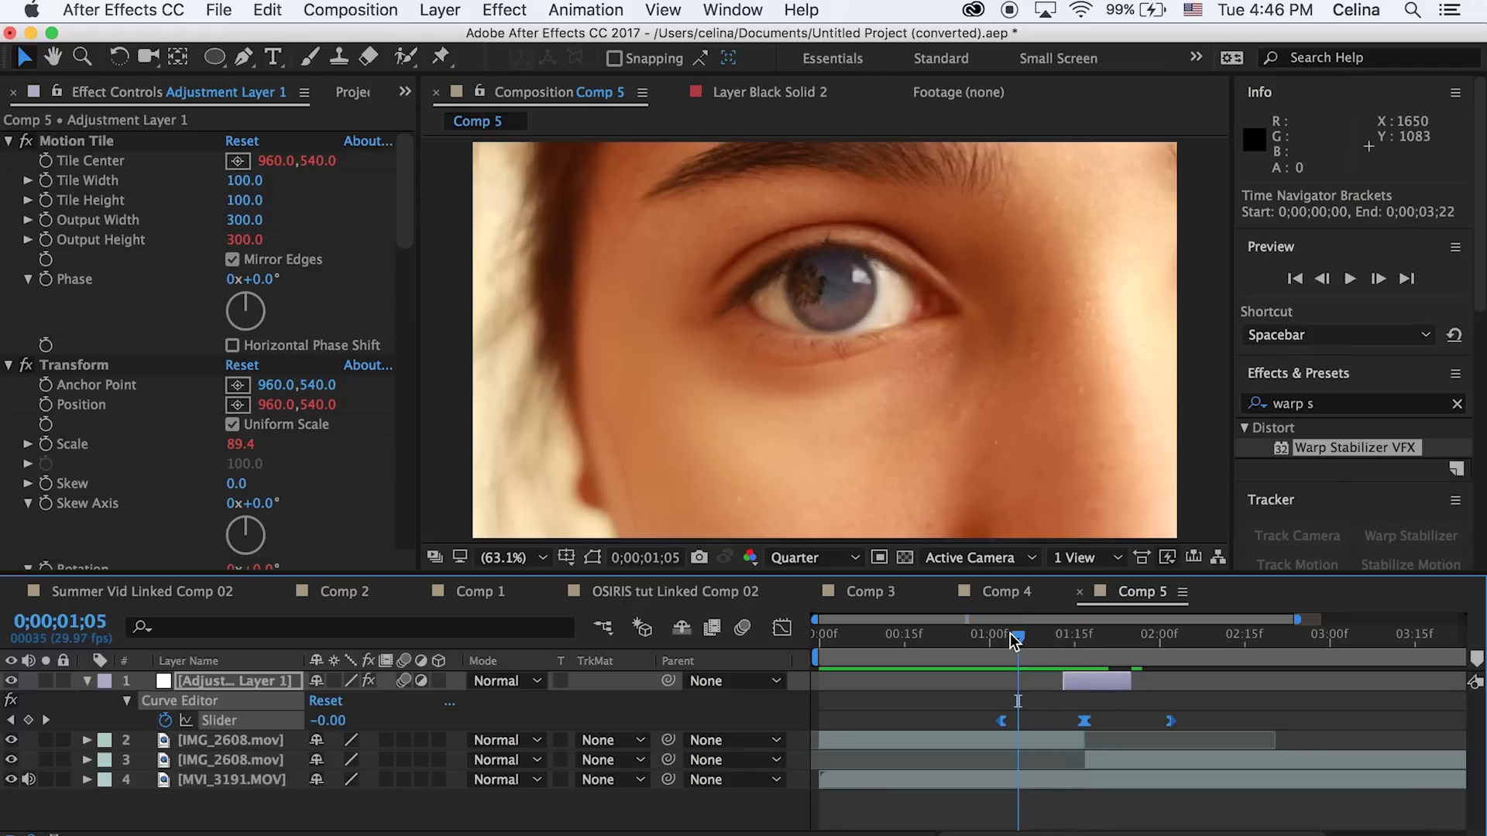
pyautogui.press('space')
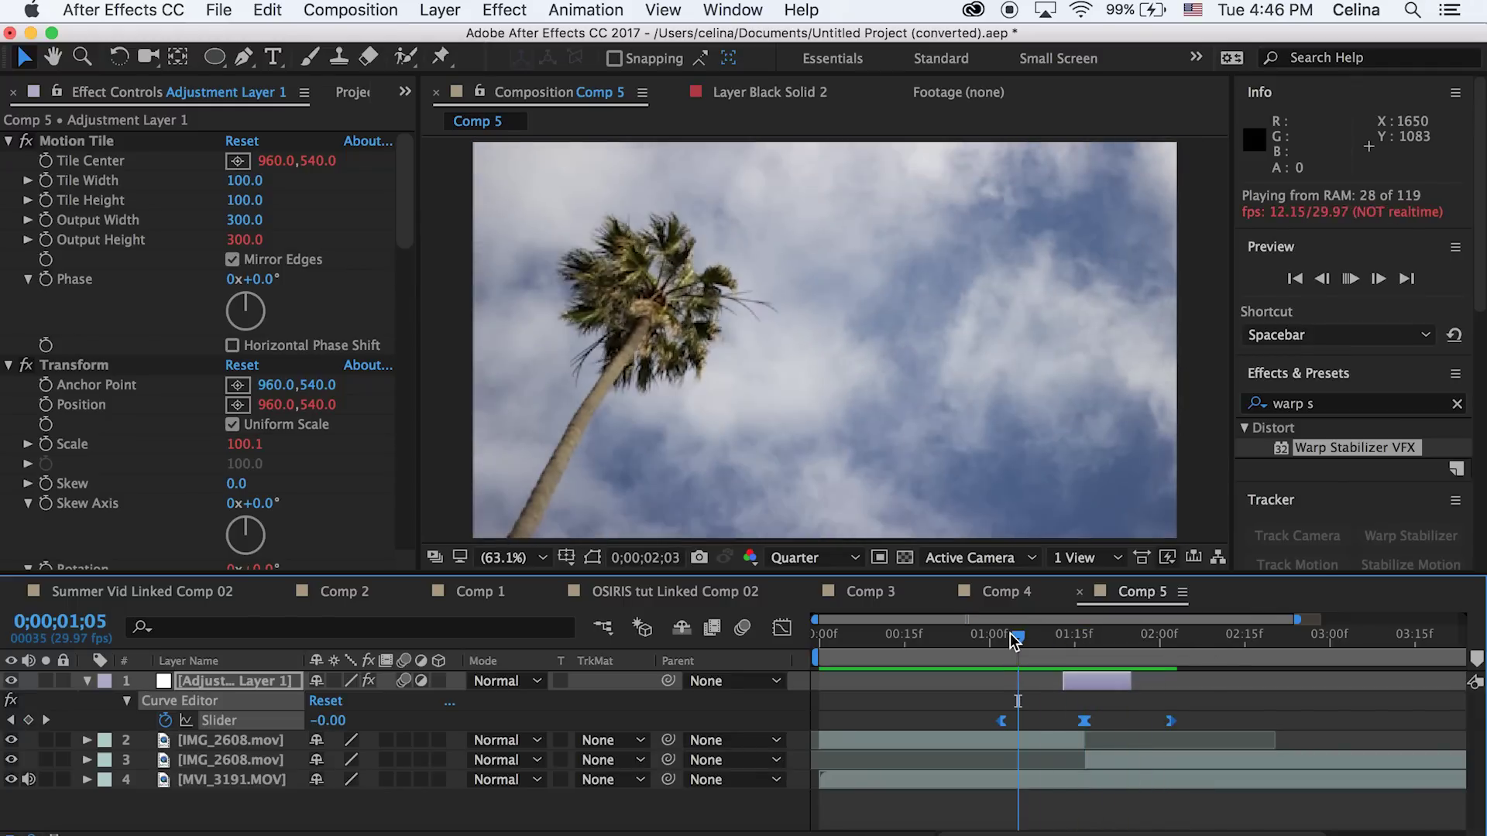
pyautogui.press('space')
pyautogui.press('space')
# Examine the effect settings of Adjustment Layer 1 at 0;00;01;16, just before the cut
pyautogui.click(1072, 642)
pyautogui.moveTo(1071, 641); pyautogui.dragTo(1081, 640)
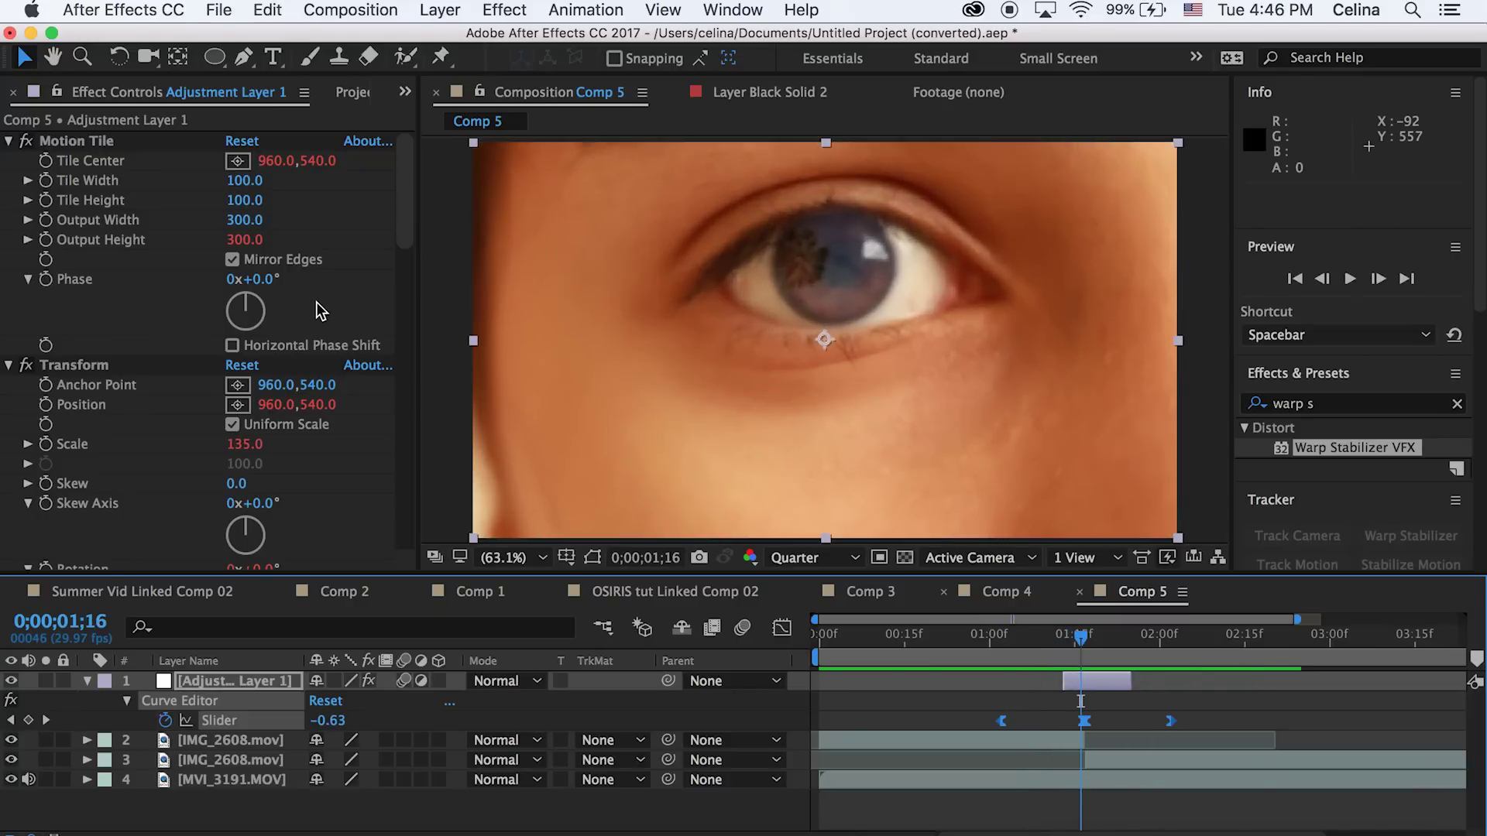
pyautogui.moveTo(408, 164); pyautogui.dragTo(388, 454)
pyautogui.click(87, 331)
pyautogui.scroll(5, 87, 338)
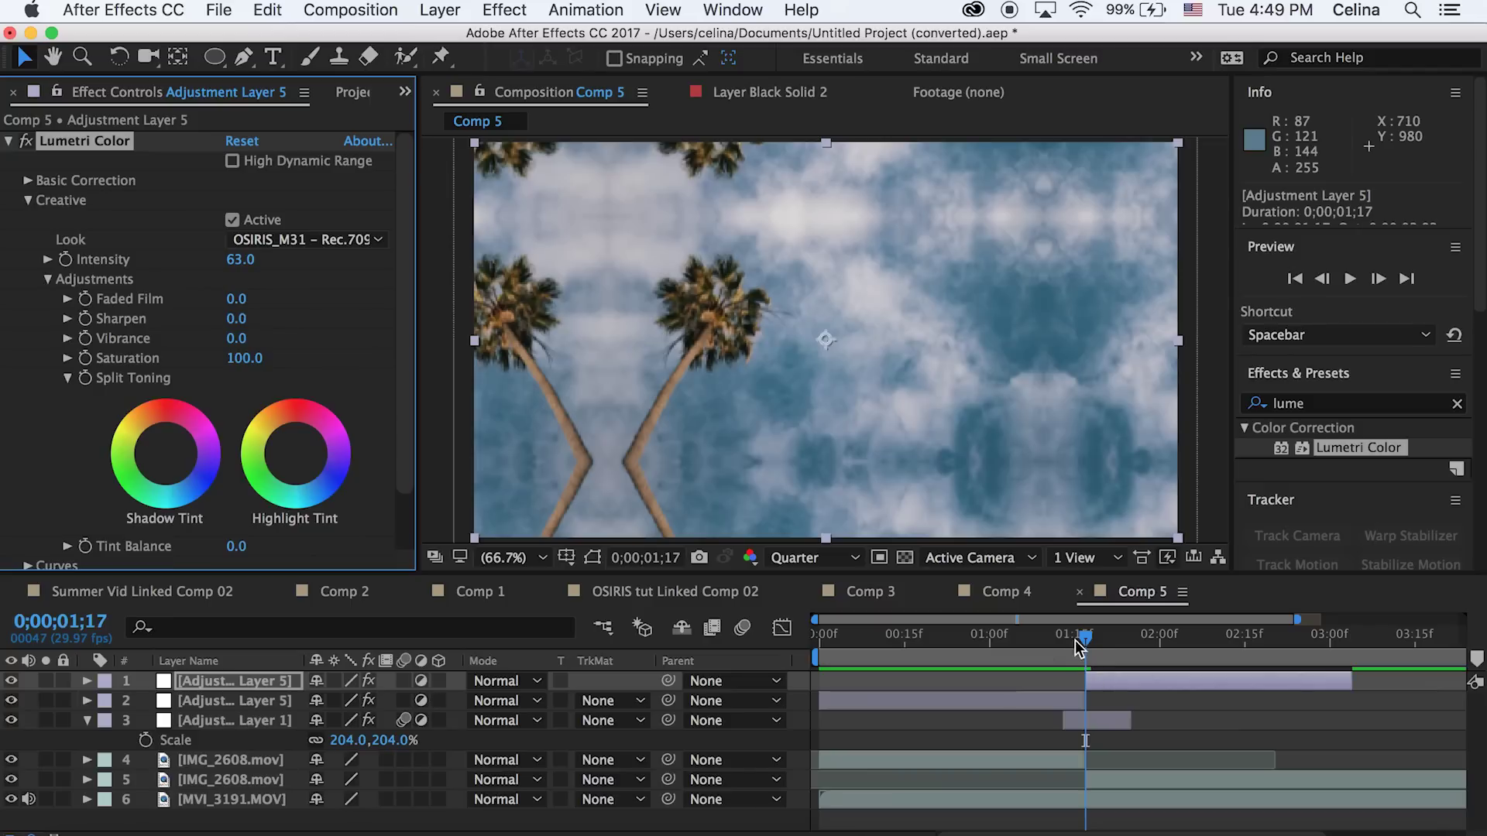
# Play the color-graded composition from the first frame to review the Lumetri looks and transition
pyautogui.press('Home')
pyautogui.press('space')
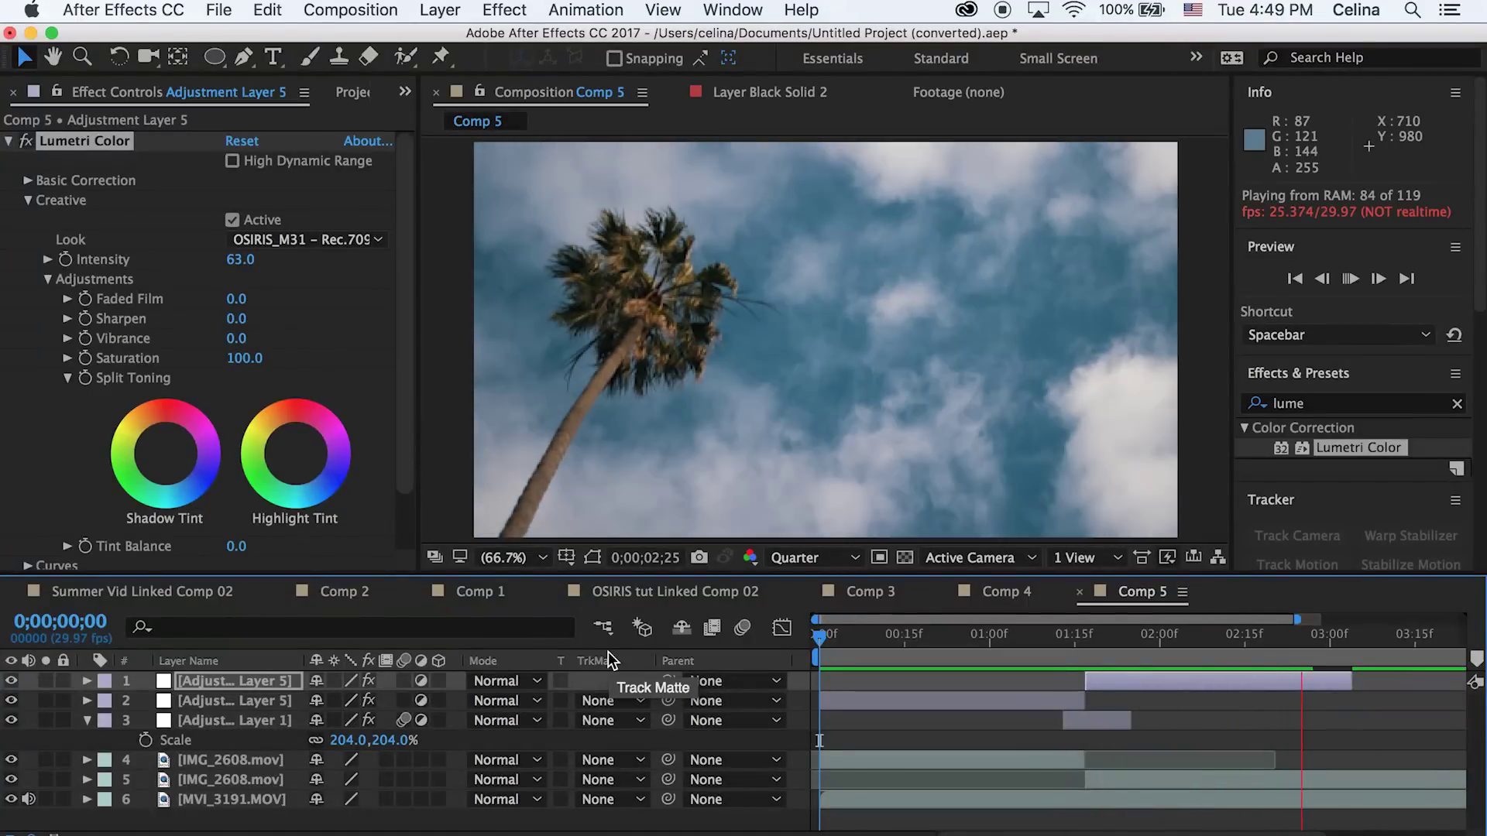
pyautogui.press('space')
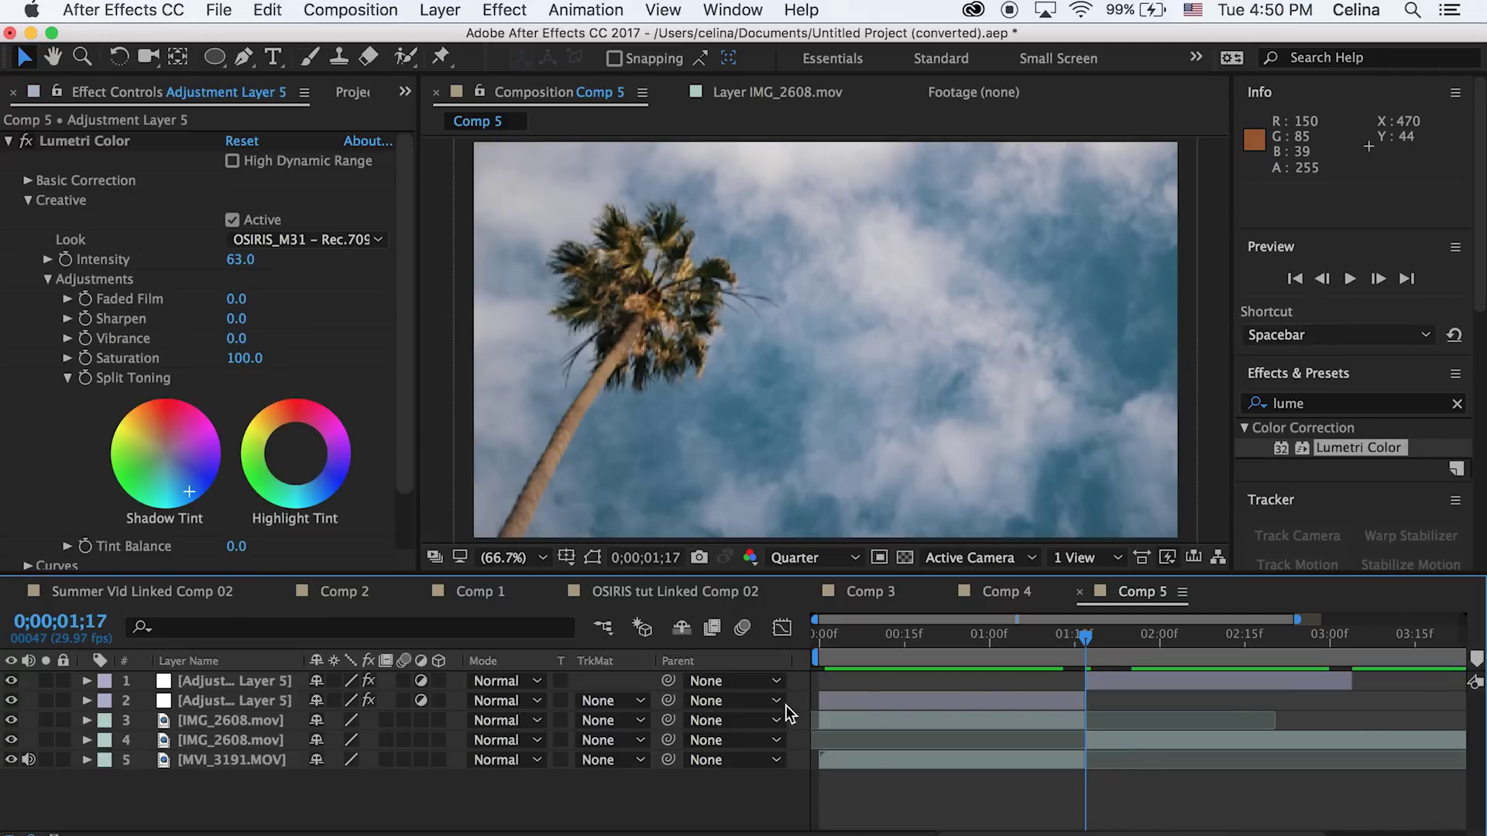
# Move MVI_3191.MOV above the full-frame IMG_2608.mov layer and enable its Scale keyframing at 100% at 0;00;01;14
pyautogui.click(922, 759)
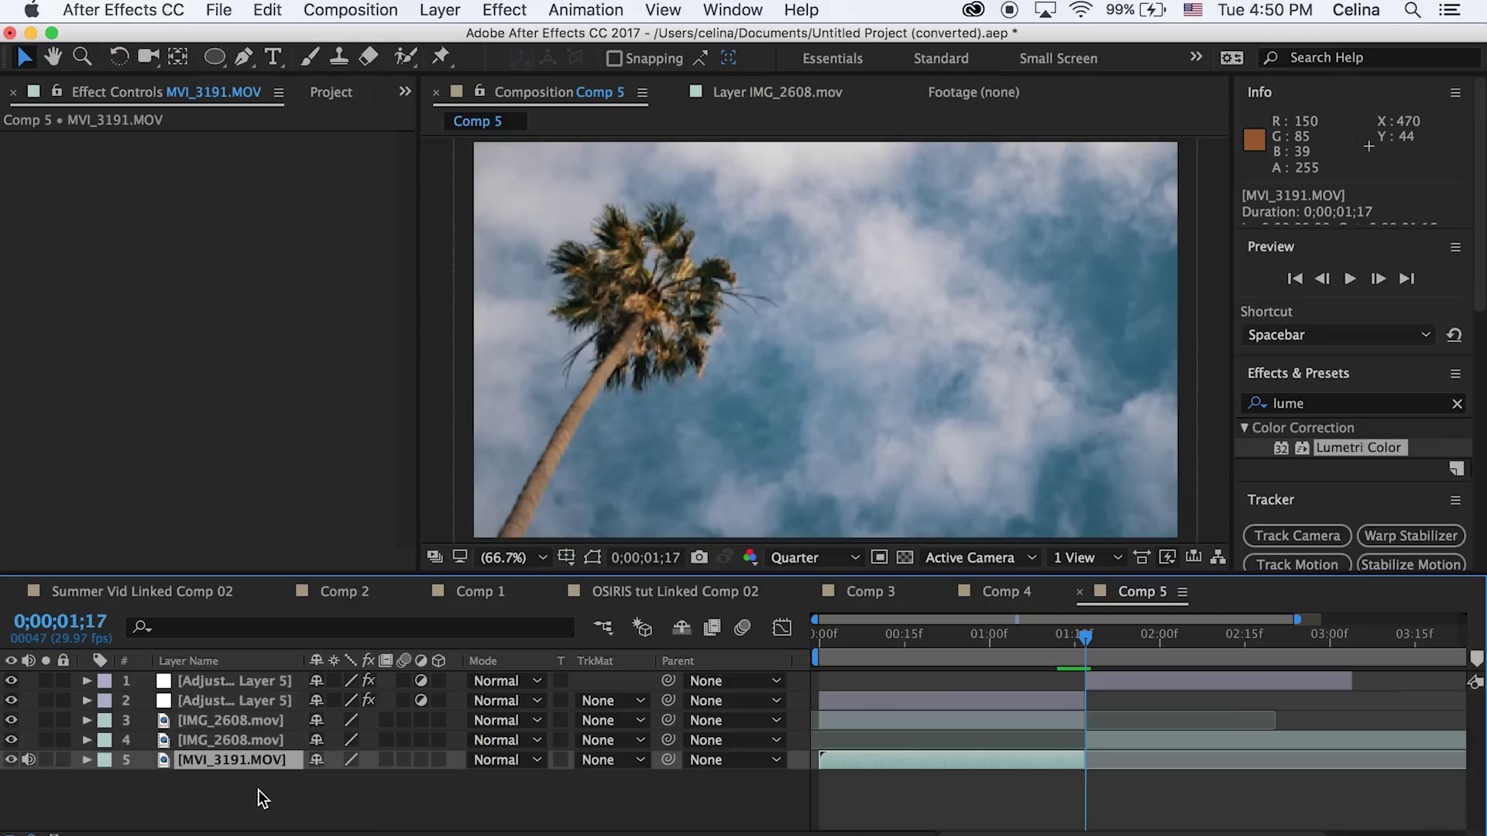
pyautogui.moveTo(236, 762); pyautogui.dragTo(237, 739)
pyautogui.moveTo(1082, 634); pyautogui.dragTo(1069, 637)
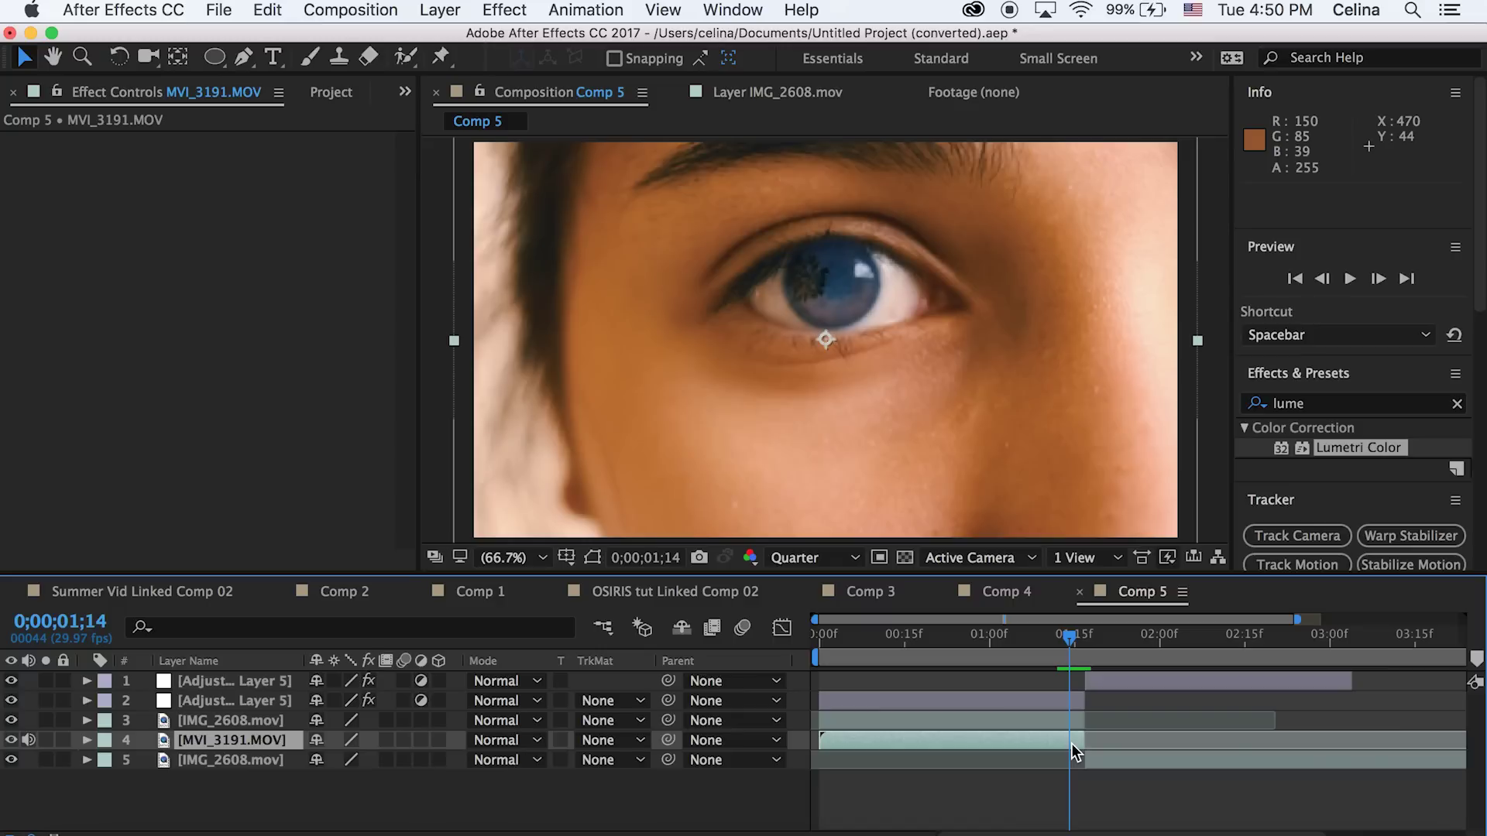
pyautogui.press('s')
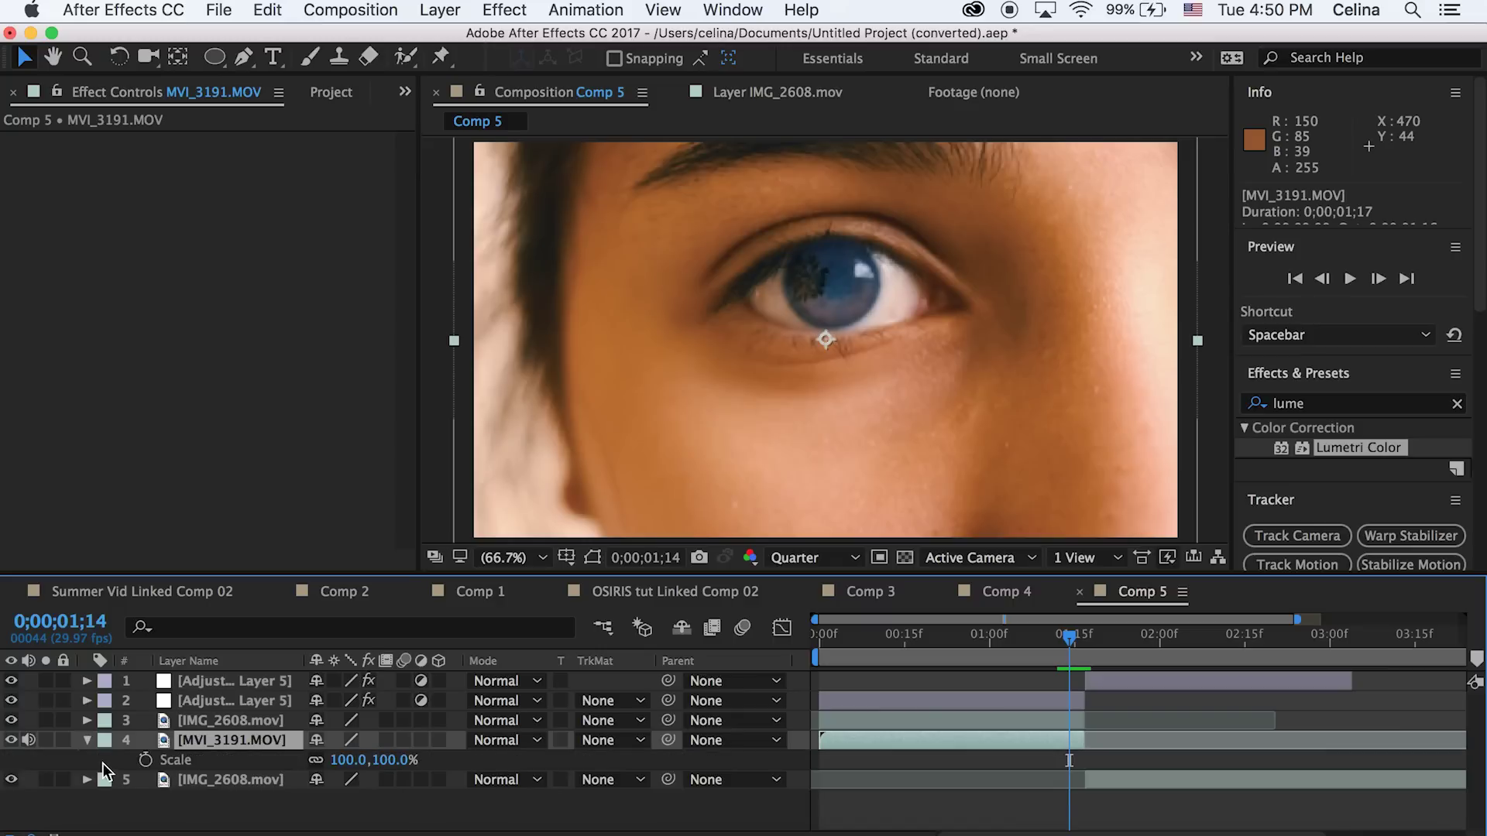
pyautogui.click(145, 760)
# At 0;00;01;17, raise the MVI_3191.MOV layer's Scale to 196% as a second keyframe
pyautogui.moveTo(1069, 637); pyautogui.dragTo(1084, 643)
pyautogui.press('pagedown')
pyautogui.press('pageup')
pyautogui.press('pagedown')
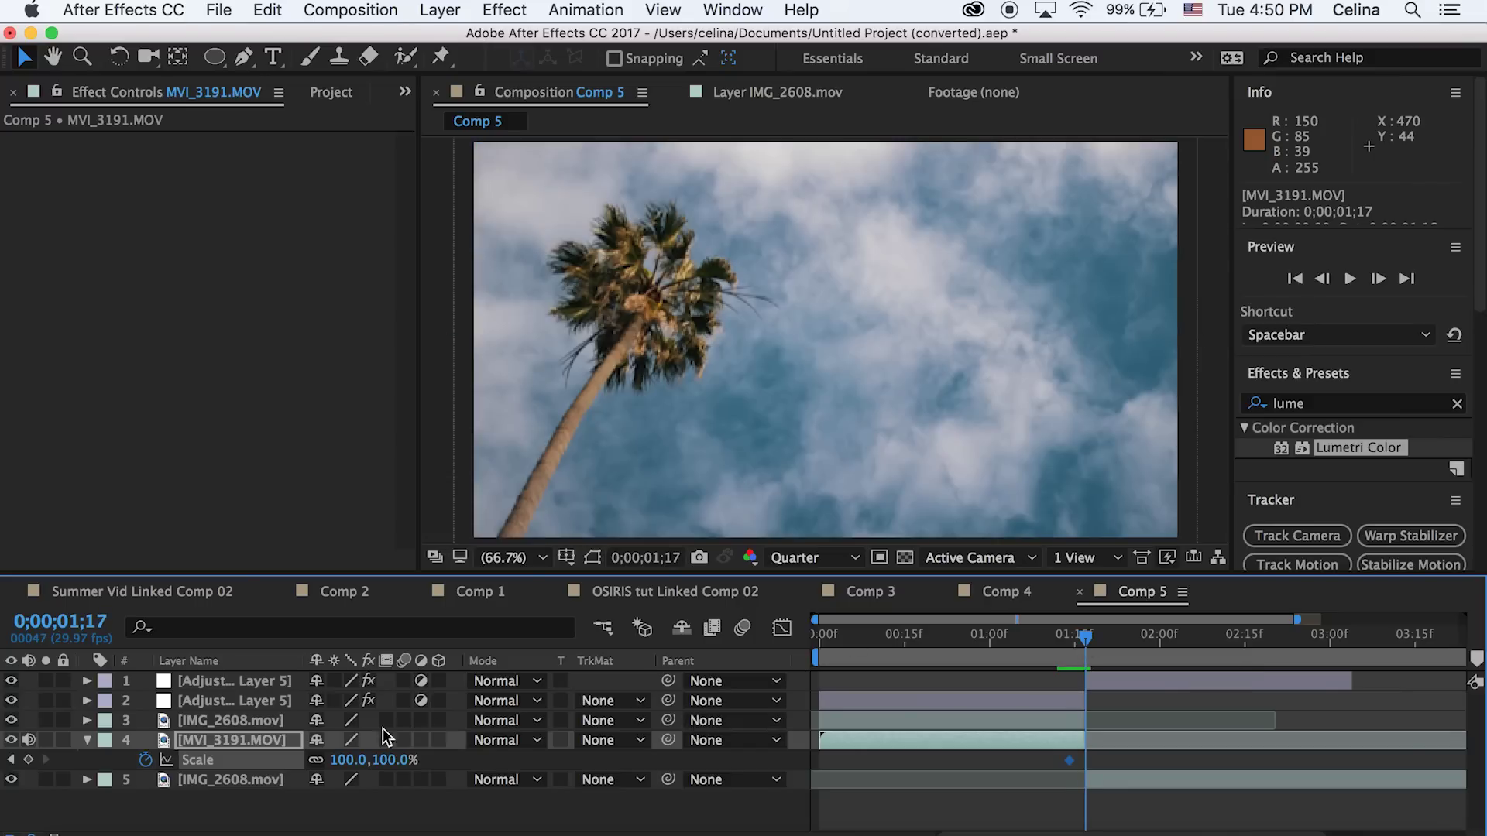
pyautogui.moveTo(387, 763); pyautogui.dragTo(490, 763)
# Preview the keyframed zoom into the eye from just before the cut and from earlier points
pyautogui.moveTo(1083, 641); pyautogui.dragTo(1063, 642)
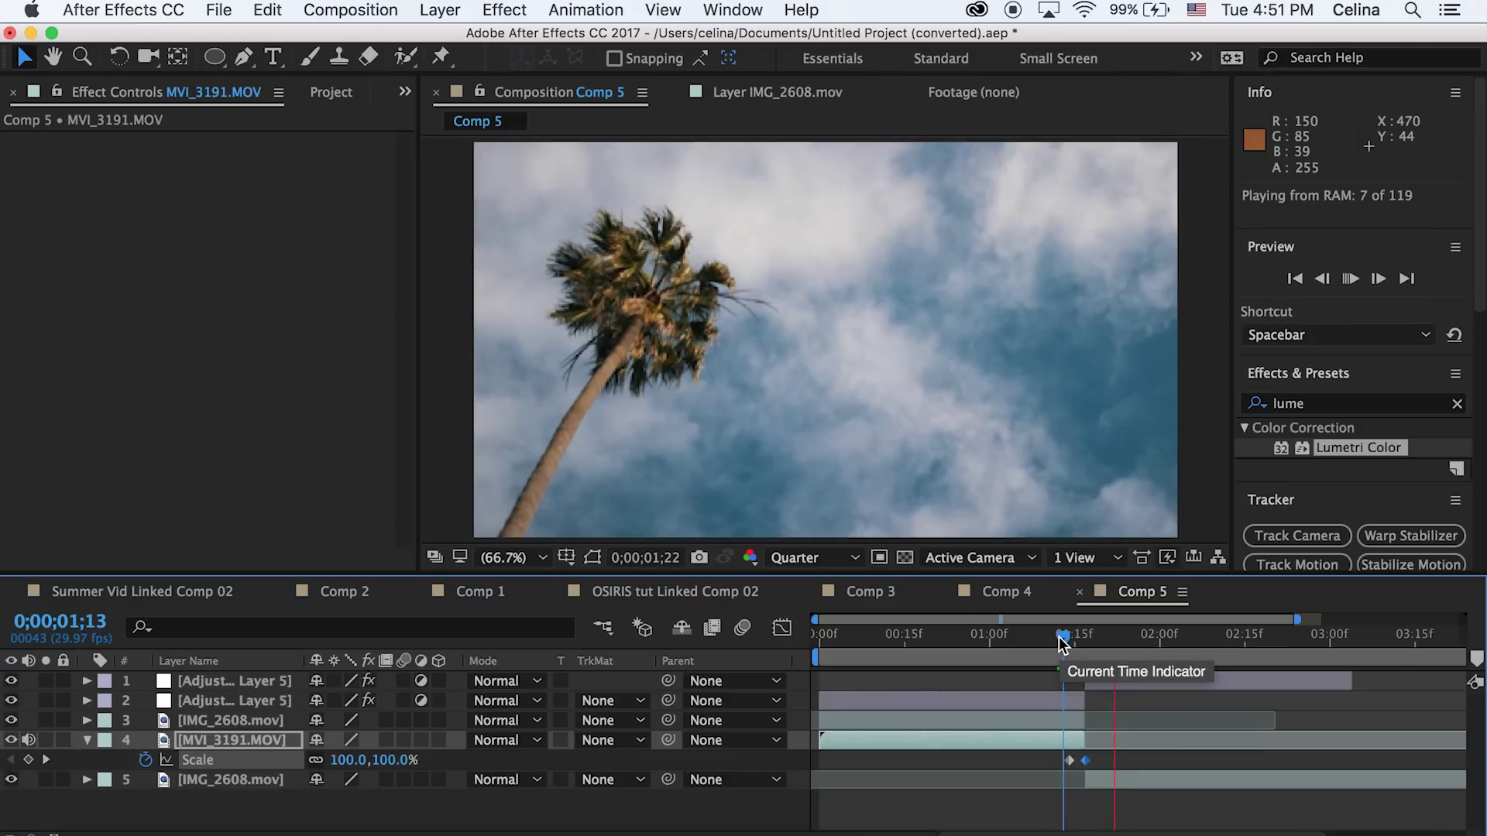
pyautogui.click(959, 632)
pyautogui.press('space')
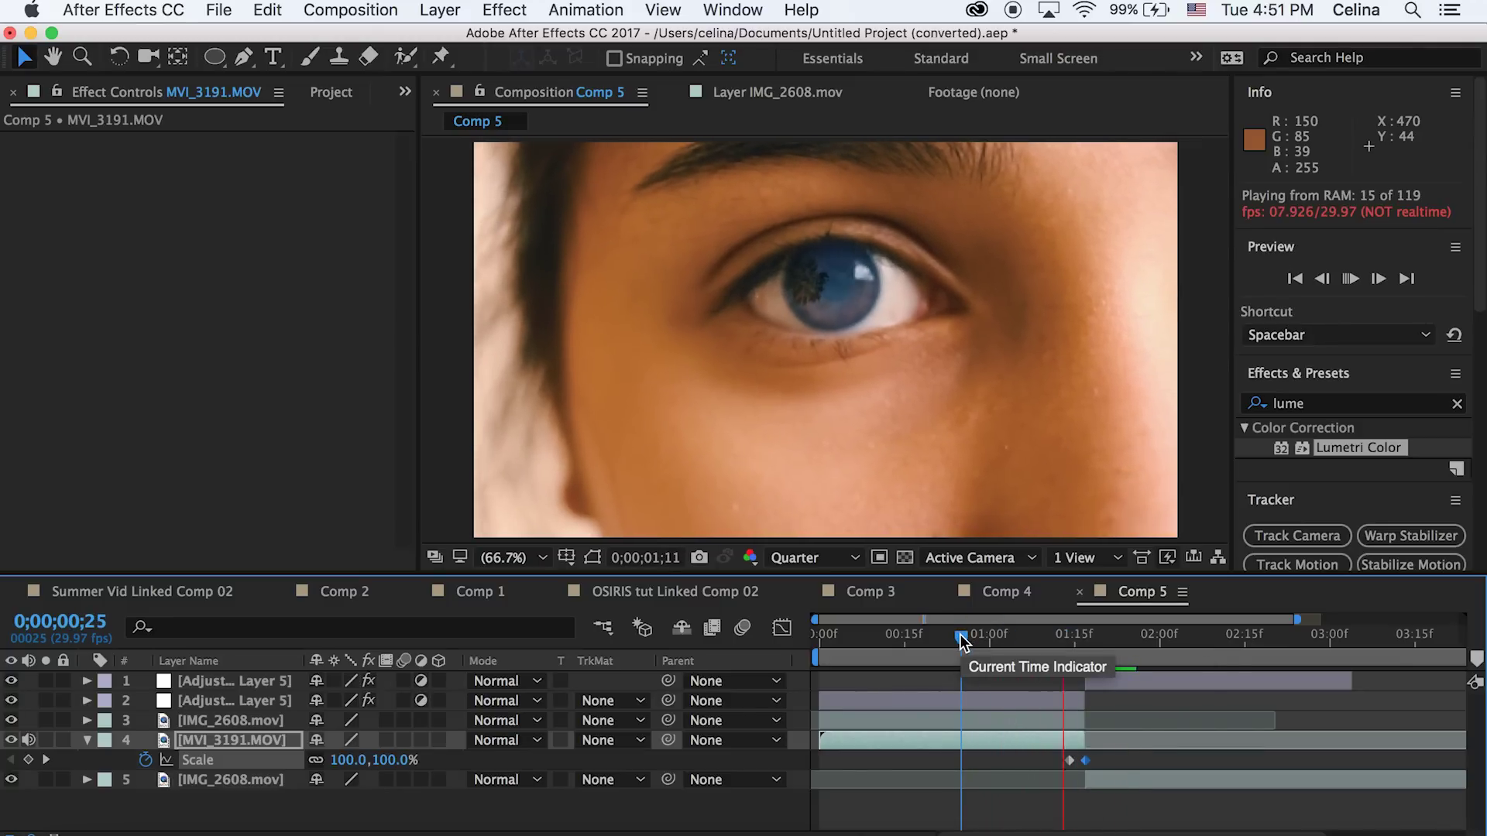
pyautogui.moveTo(959, 635); pyautogui.dragTo(718, 640)
pyautogui.press('space')
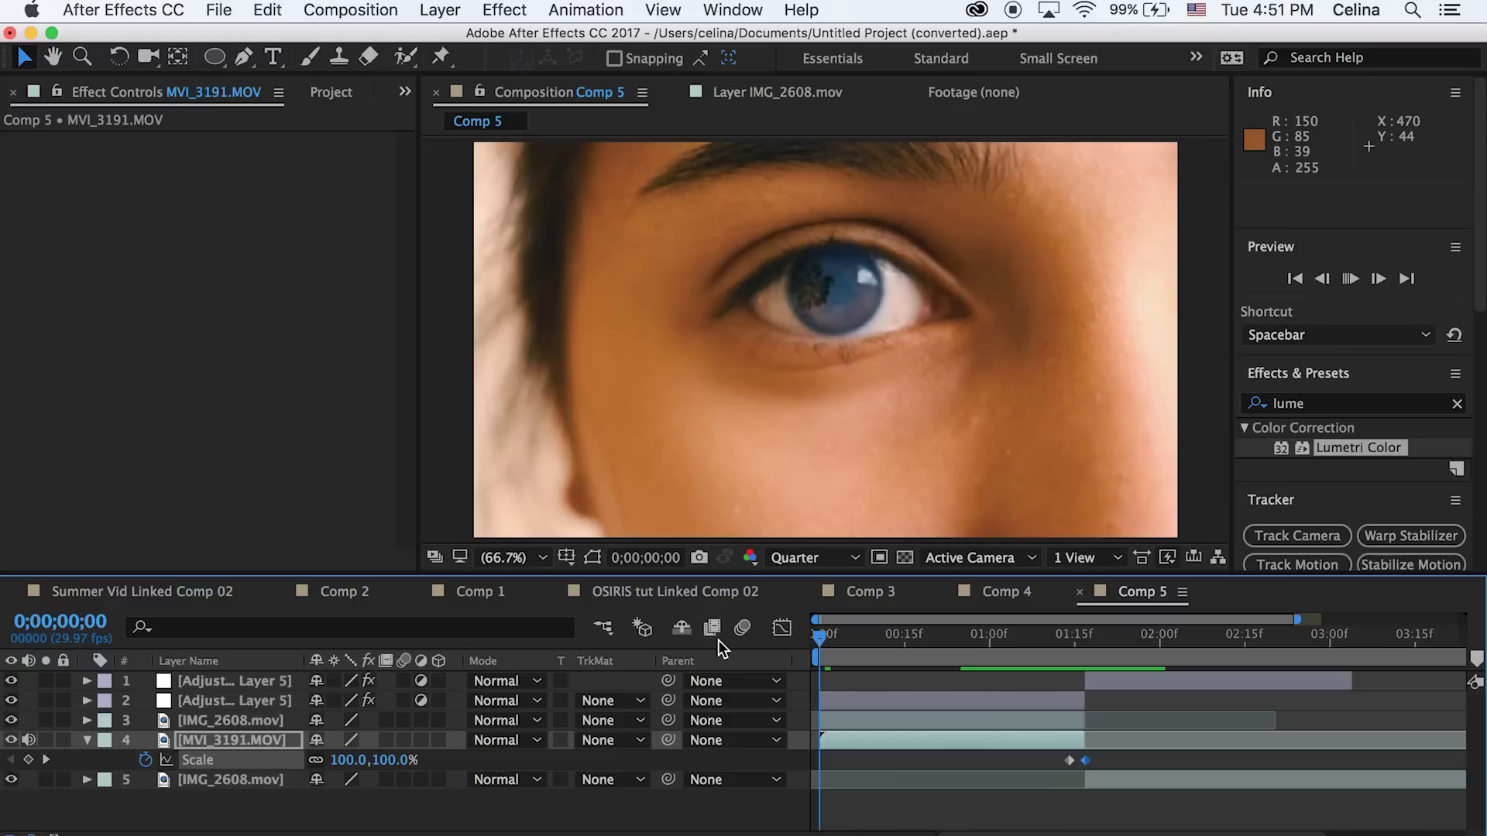
pyautogui.press('space')
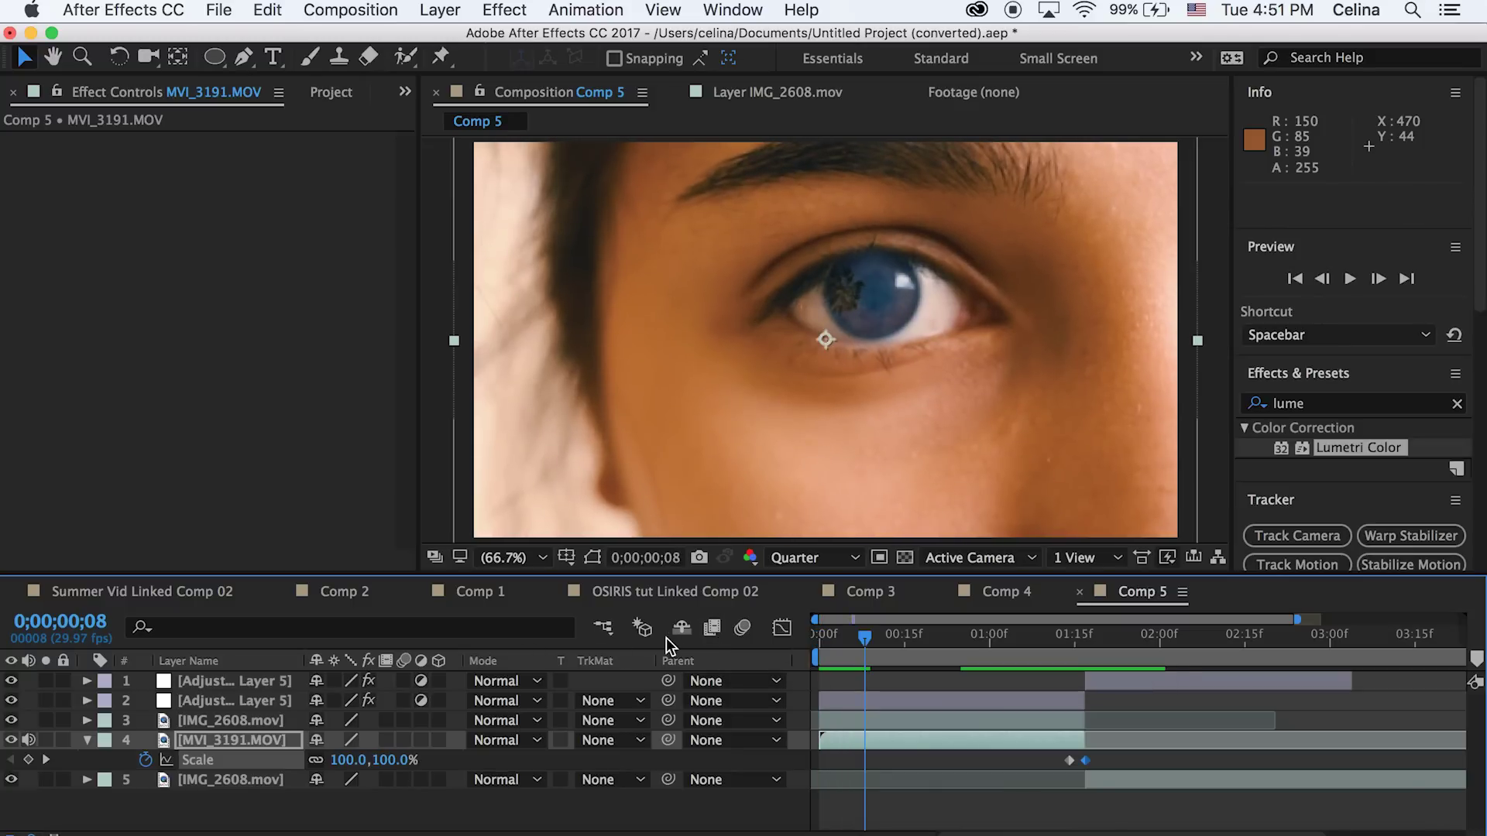
# Enable motion blur for the composition and the MVI_3191.MOV layer, and preview the zoom transition from the first frame
pyautogui.click(743, 630)
pyautogui.click(403, 740)
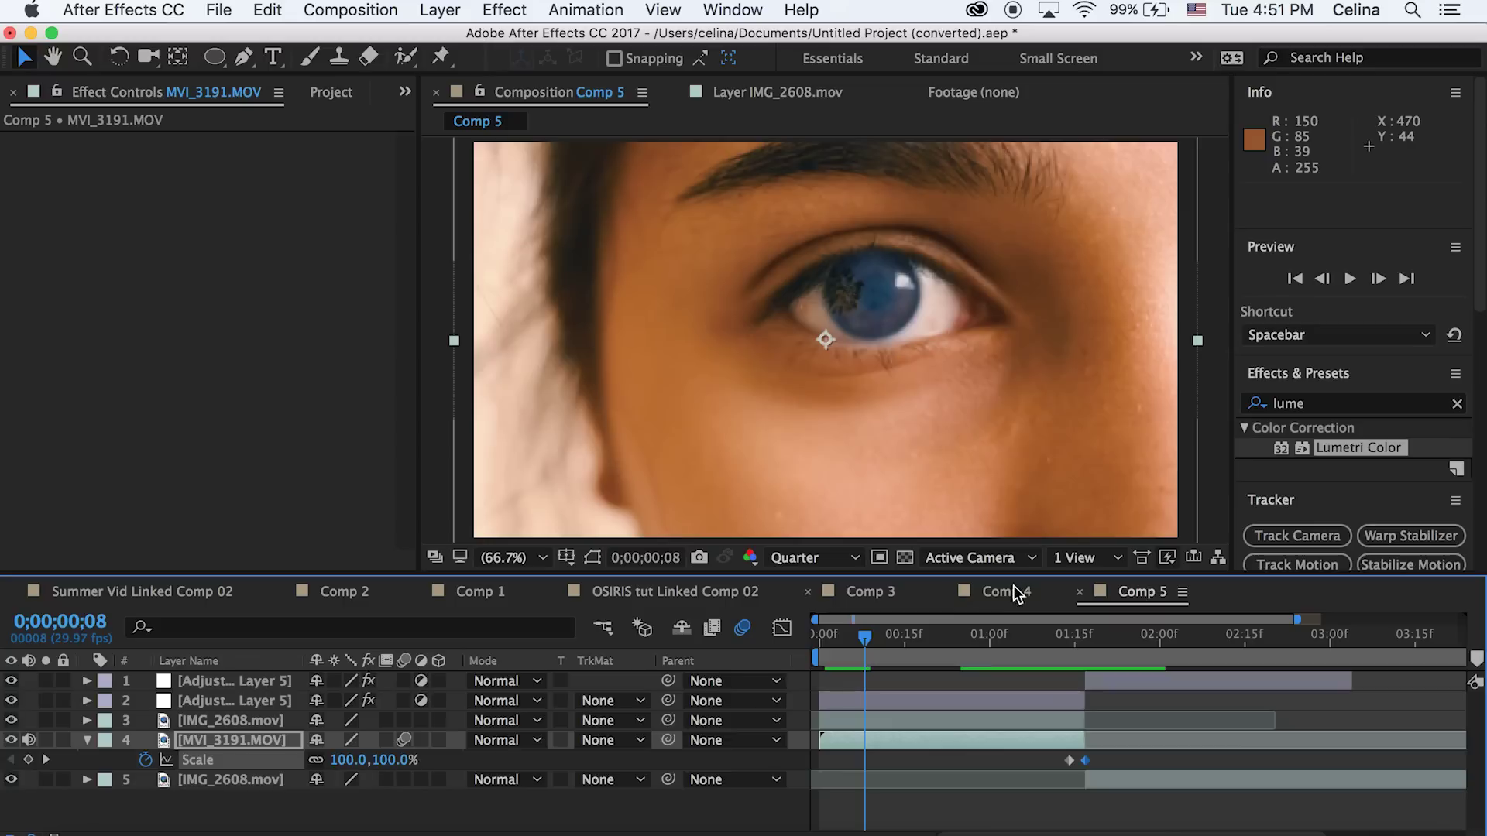
pyautogui.moveTo(868, 635); pyautogui.dragTo(757, 664)
pyautogui.press('space')
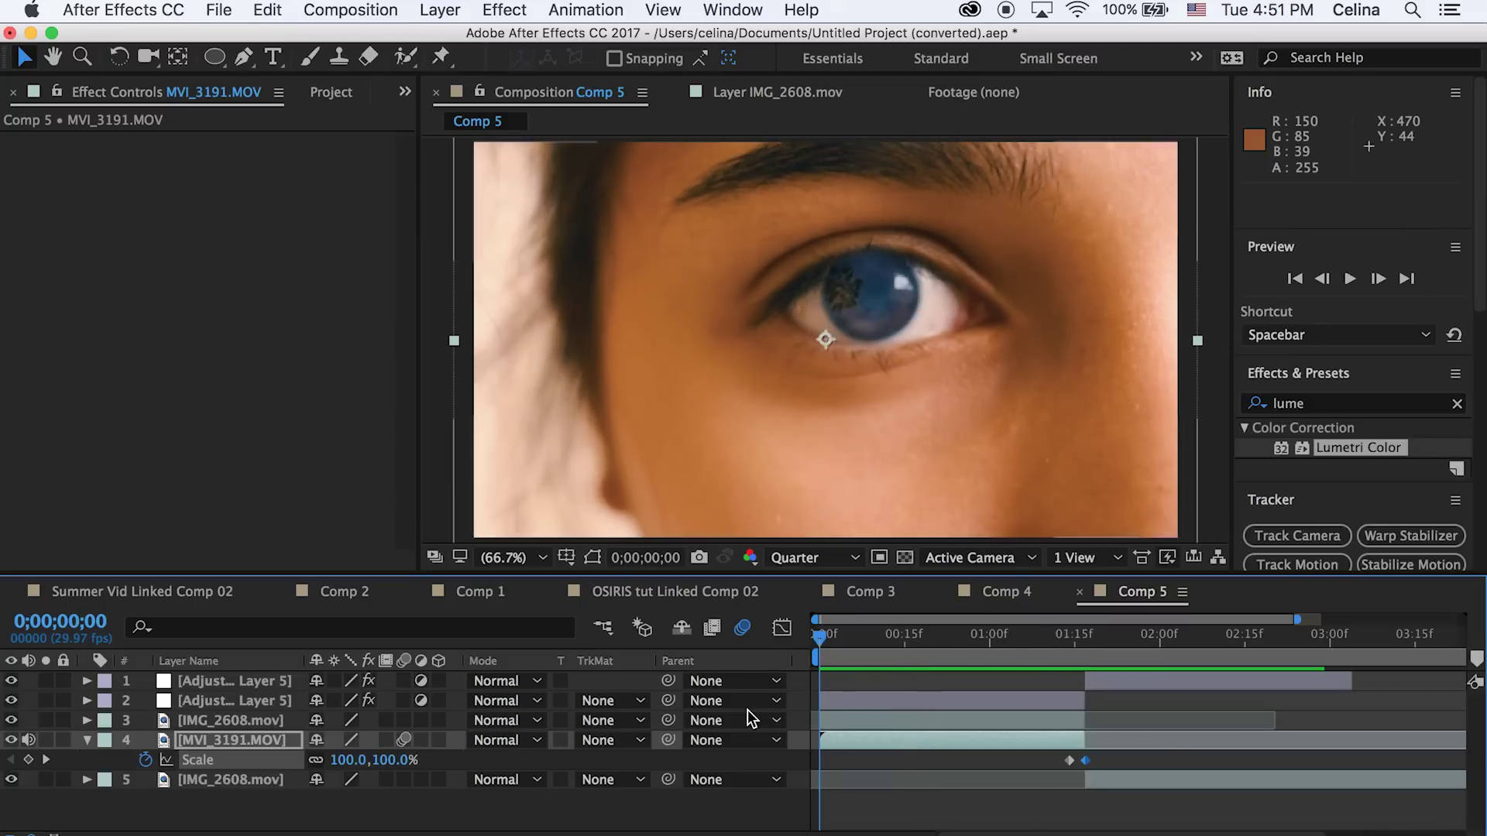
pyautogui.press('space')
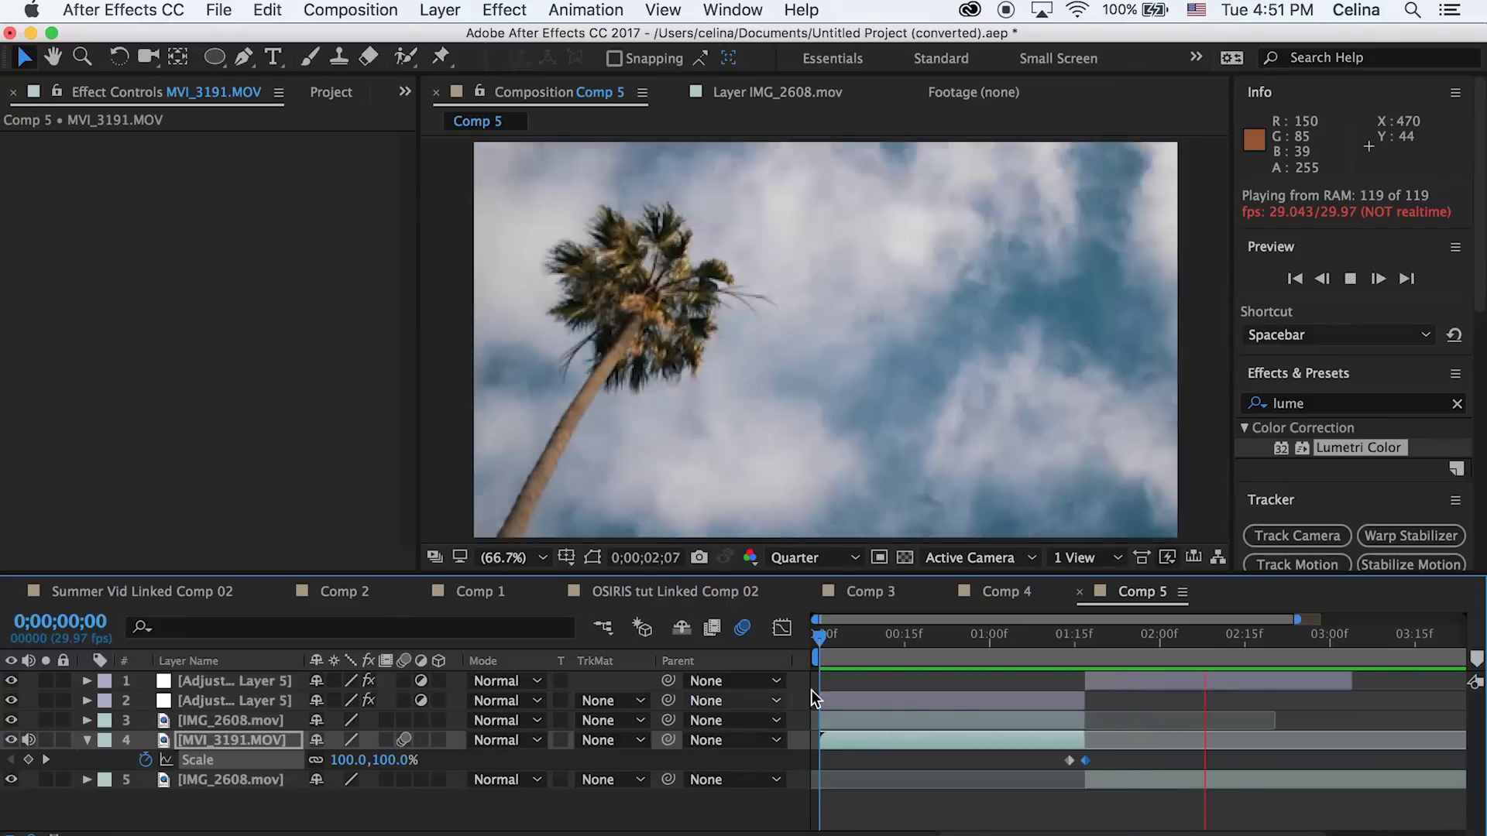
pyautogui.press('space')
pyautogui.press('space')
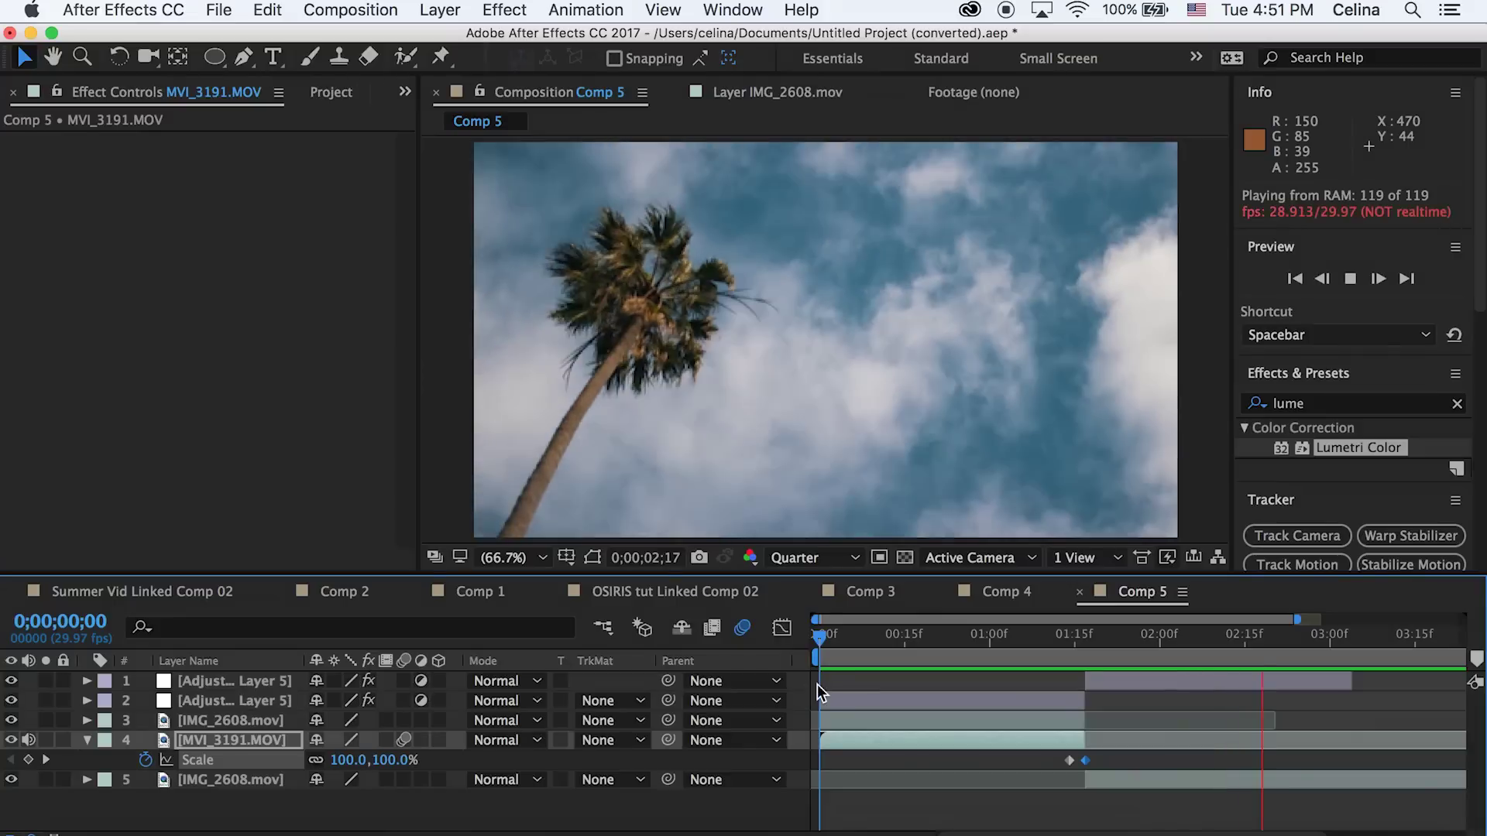
pyautogui.press('space')
# Save the project, collapse the MVI_3191.MOV layer's properties, and replay the composition from the start
pyautogui.press('super+s')
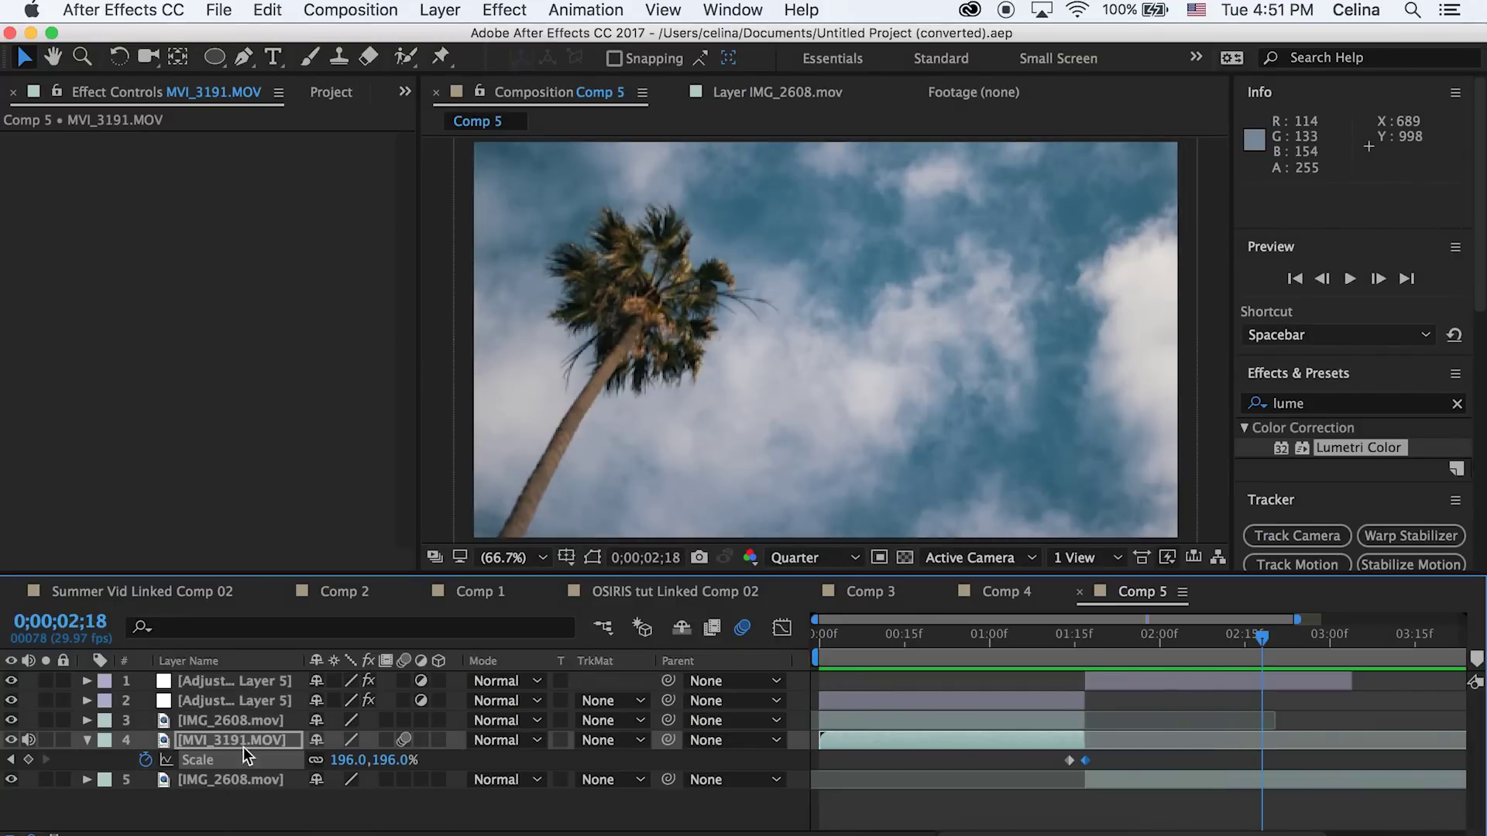
pyautogui.click(83, 742)
pyautogui.press('space')
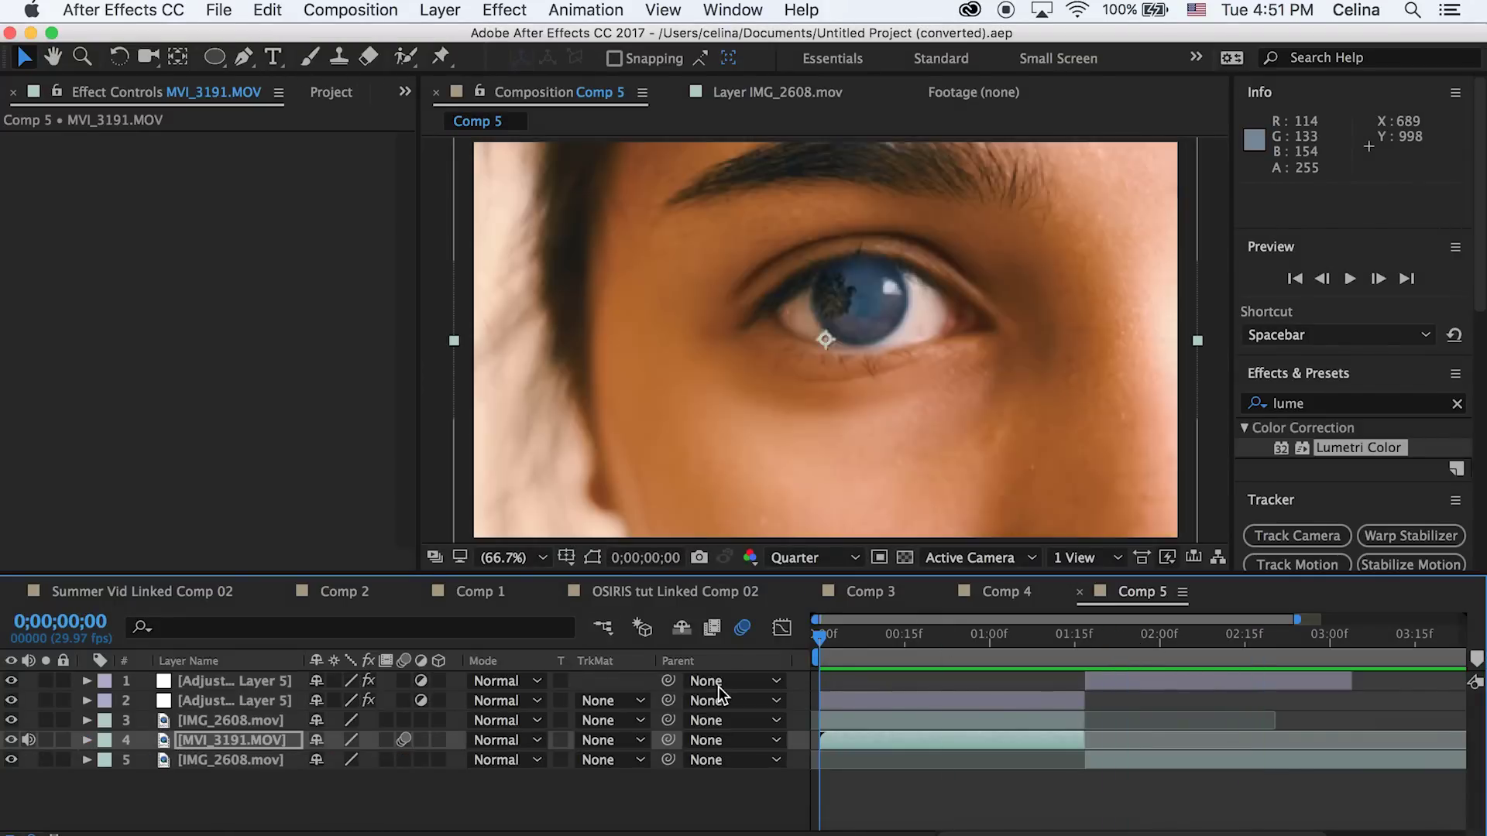
pyautogui.press('space')
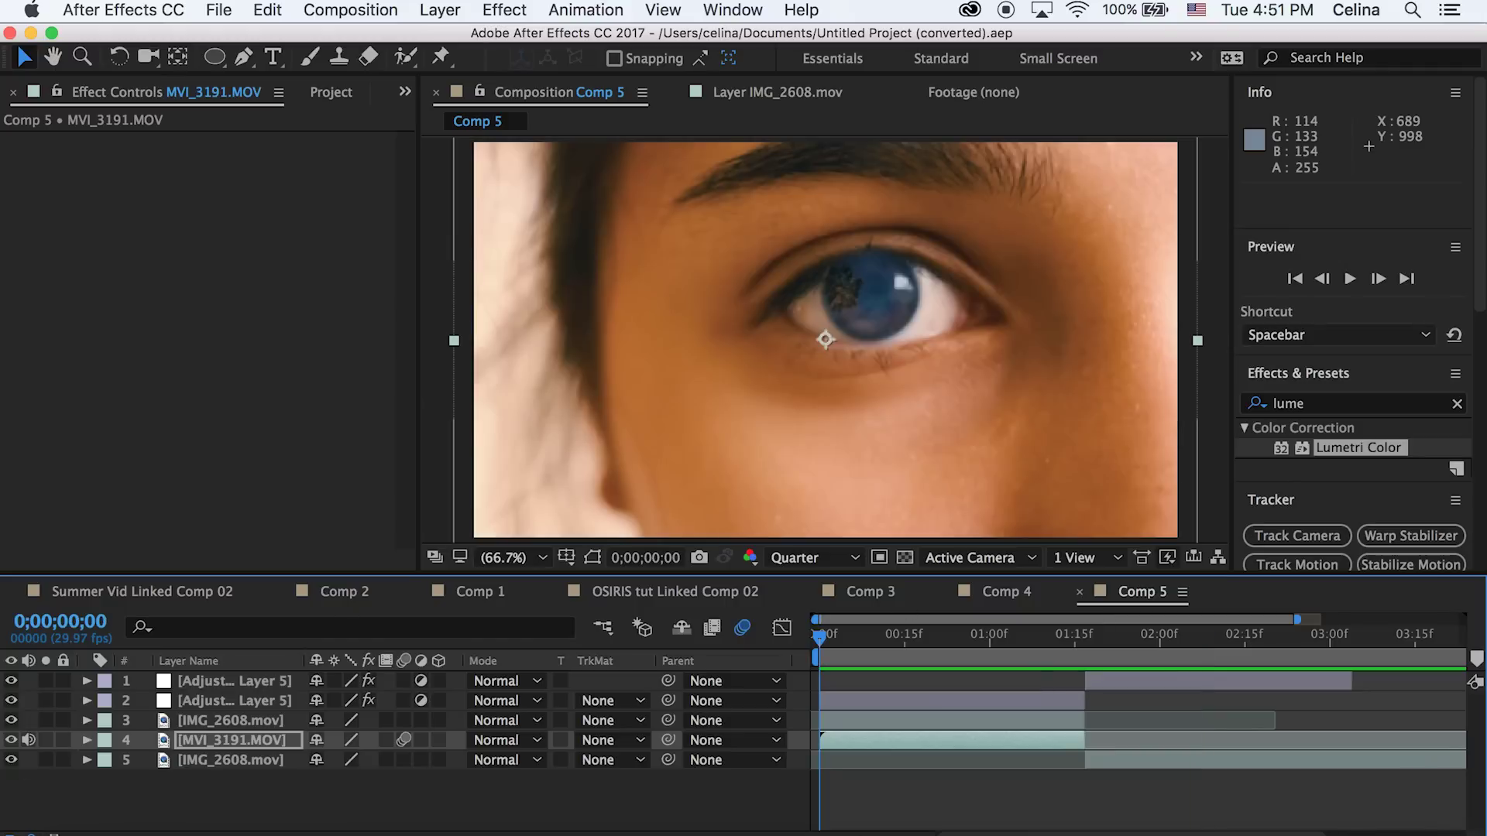